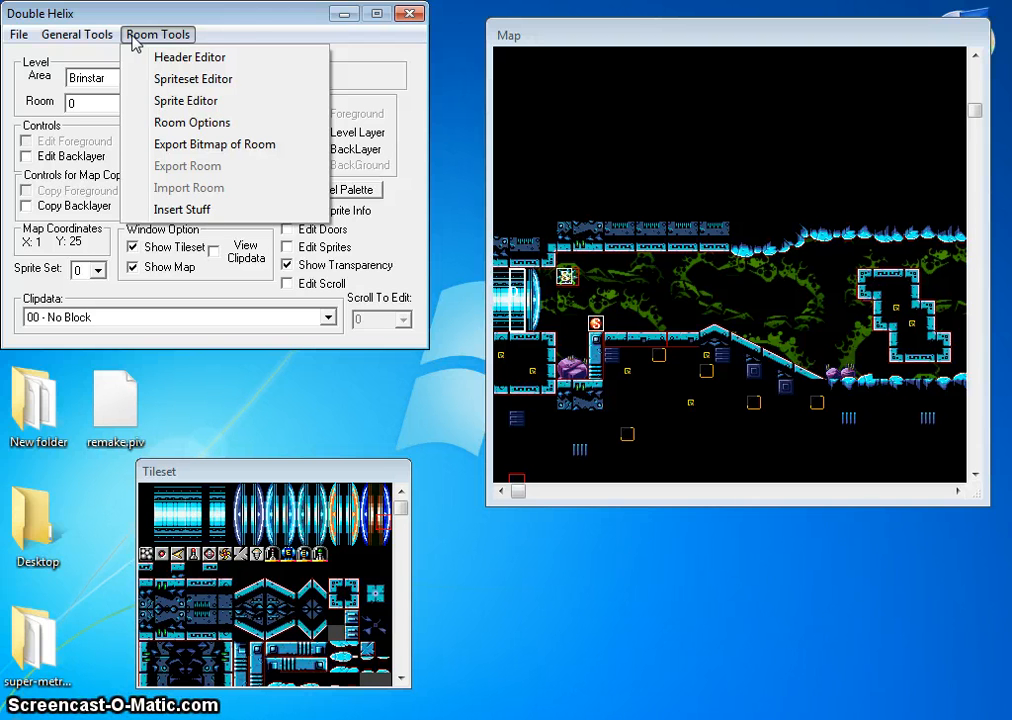
{"action": "left_click", "coordinate": [212, 10]}
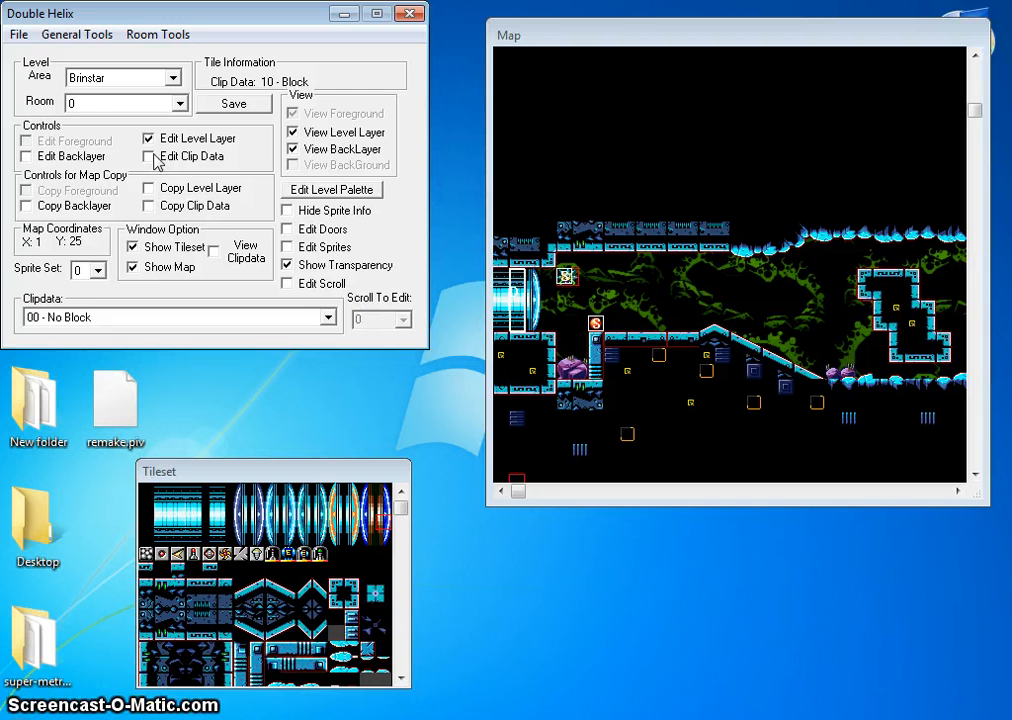
{"action": "left_click", "coordinate": [152, 34]}
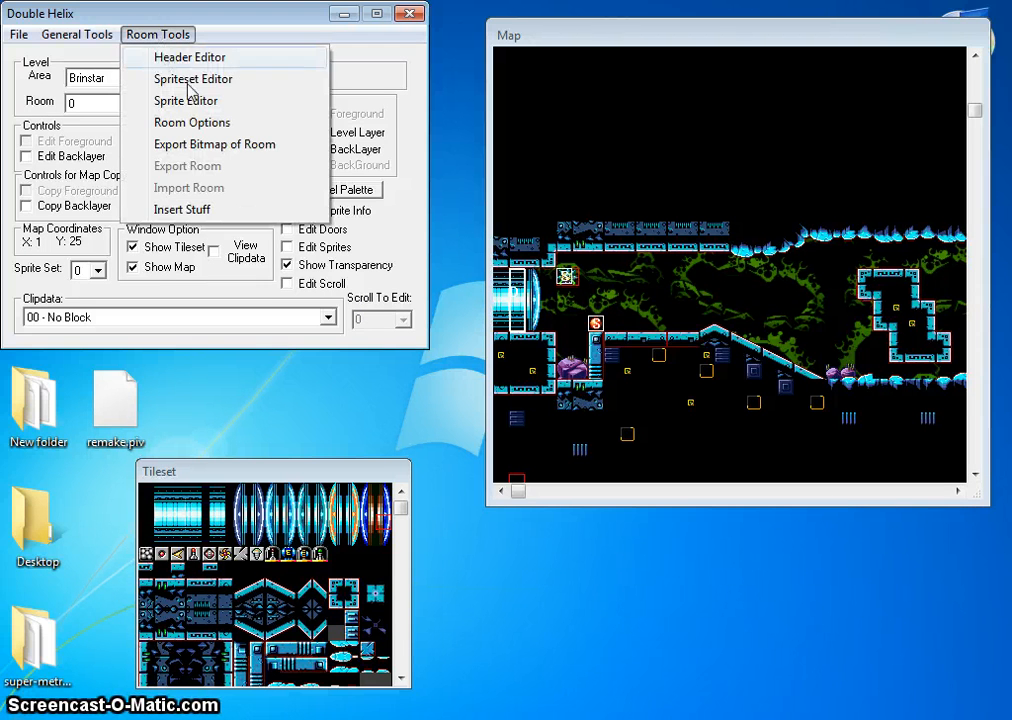
{"action": "left_click", "coordinate": [235, 35]}
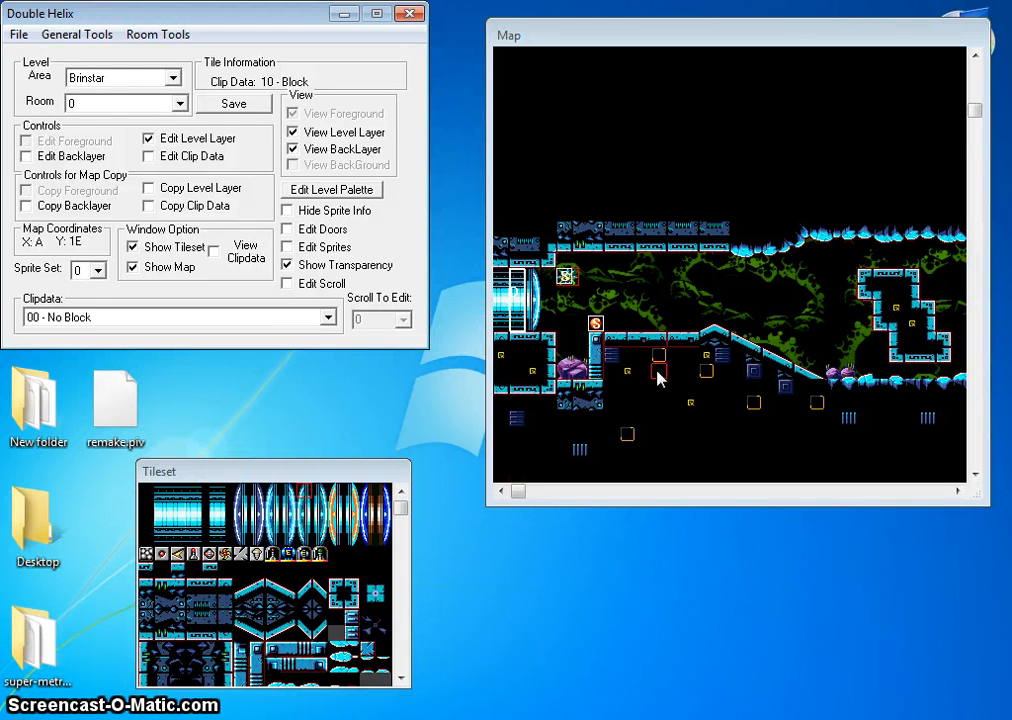
Step: Display the clipdata overlay on the map for 00 - No Block, followed by 10 - Block
{"action": "left_click", "coordinate": [213, 252]}
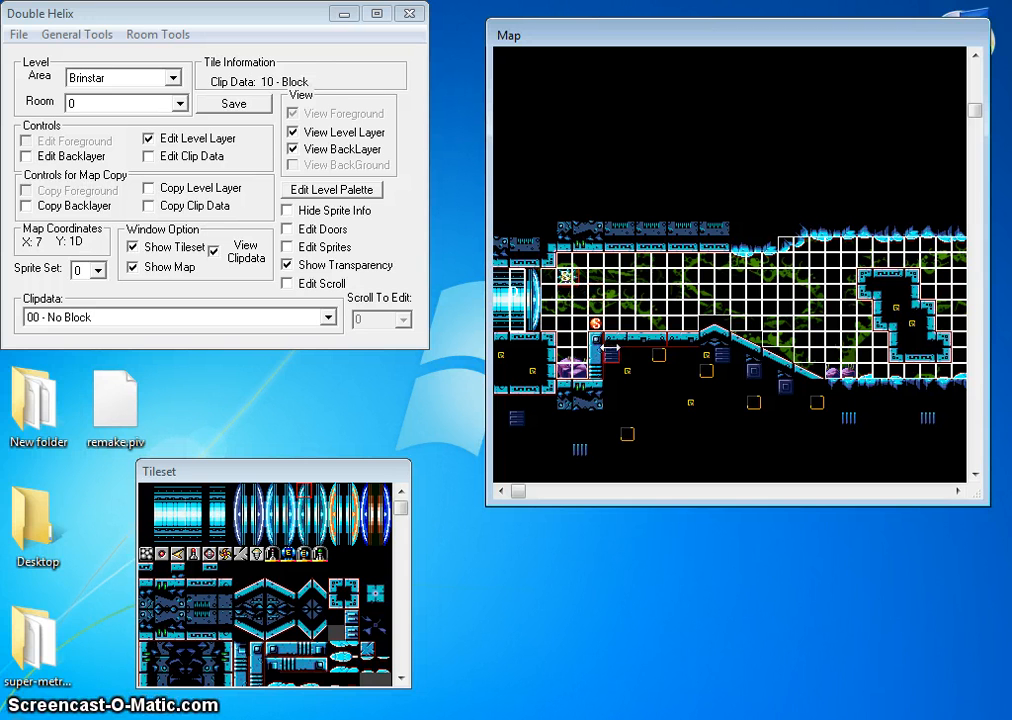
{"action": "left_click", "coordinate": [325, 317]}
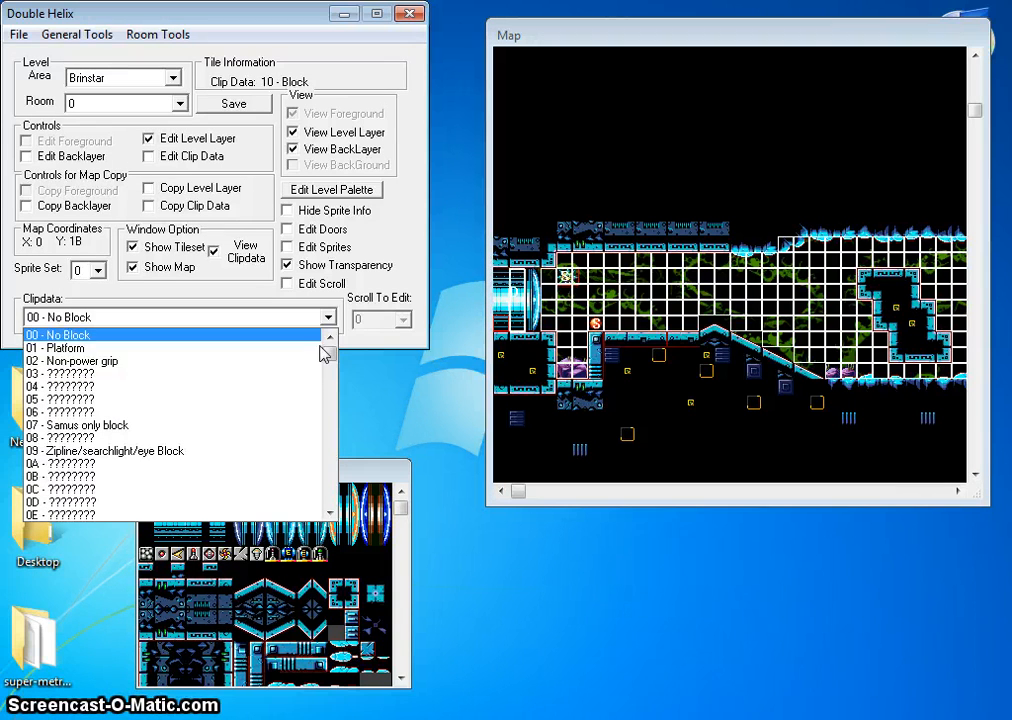
{"action": "scroll", "coordinate": [334, 360], "scroll_direction": "down", "scroll_amount": 4}
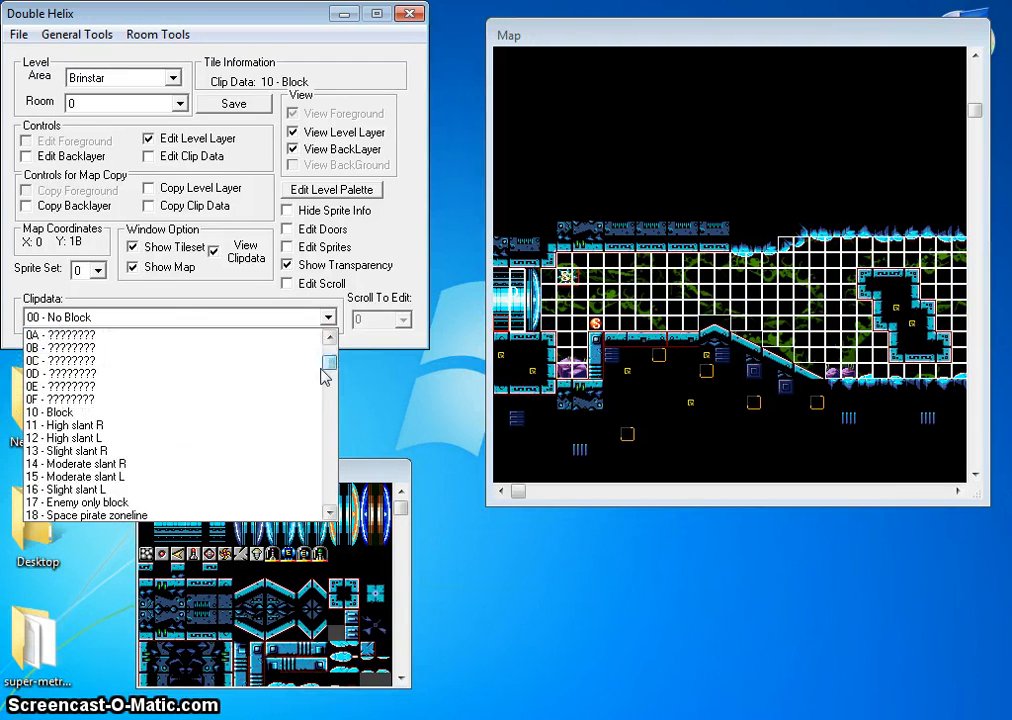
{"action": "left_click", "coordinate": [248, 414]}
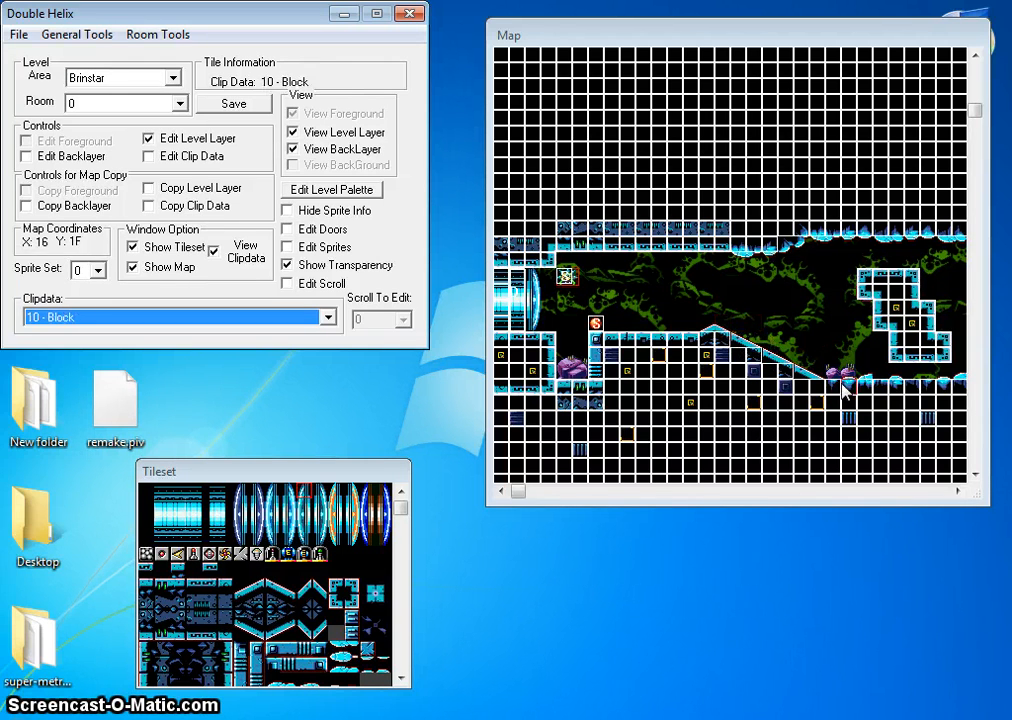
{"action": "left_click", "coordinate": [130, 317]}
{"action": "left_click", "coordinate": [150, 165]}
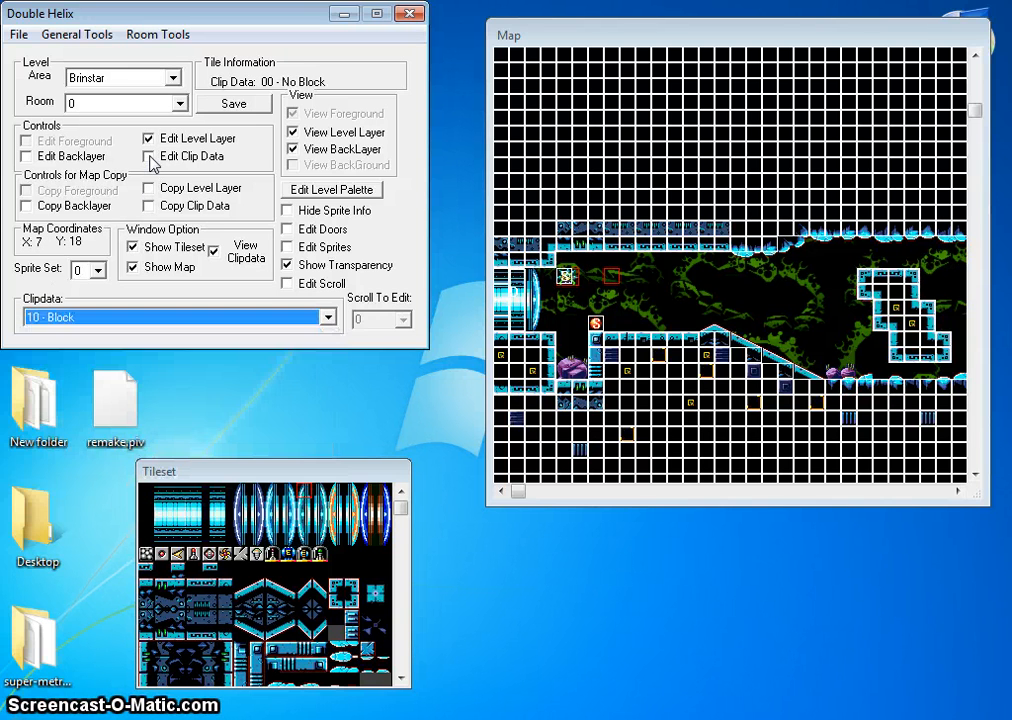
Step: With the clipdata overlay hidden, build a vertical wall of blue tiles in the level layer at X: B, from floor to ceiling, with a corner tile on top
{"action": "left_click", "coordinate": [150, 158]}
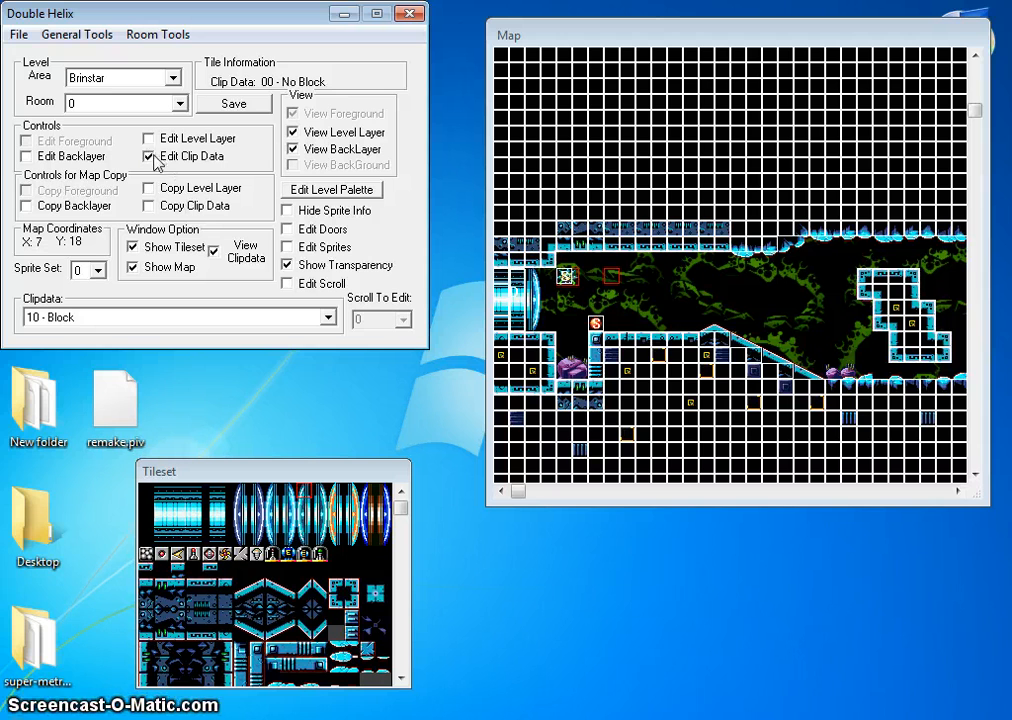
{"action": "left_click", "coordinate": [148, 157]}
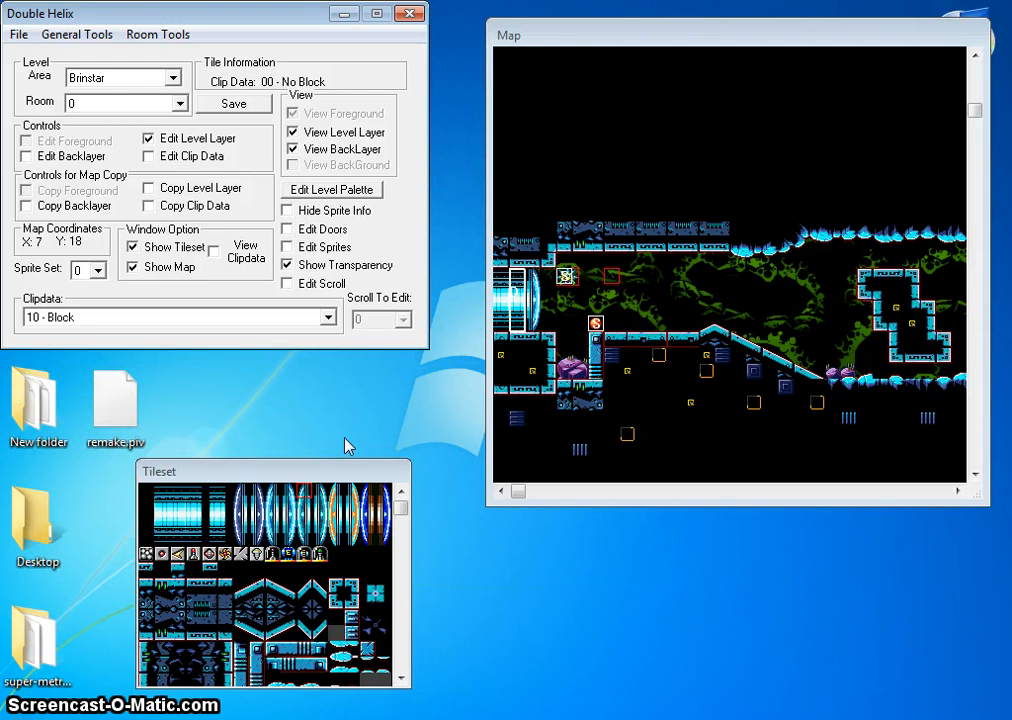
{"action": "left_click", "coordinate": [378, 598]}
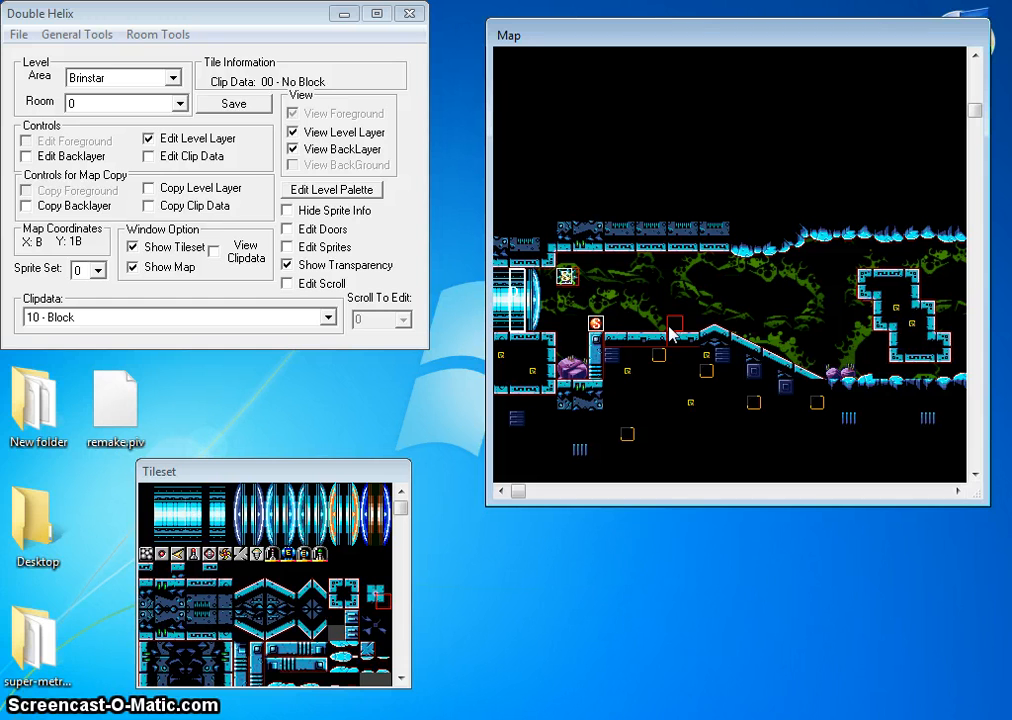
{"action": "left_click_drag", "start_coordinate": [674, 318], "coordinate": [674, 284]}
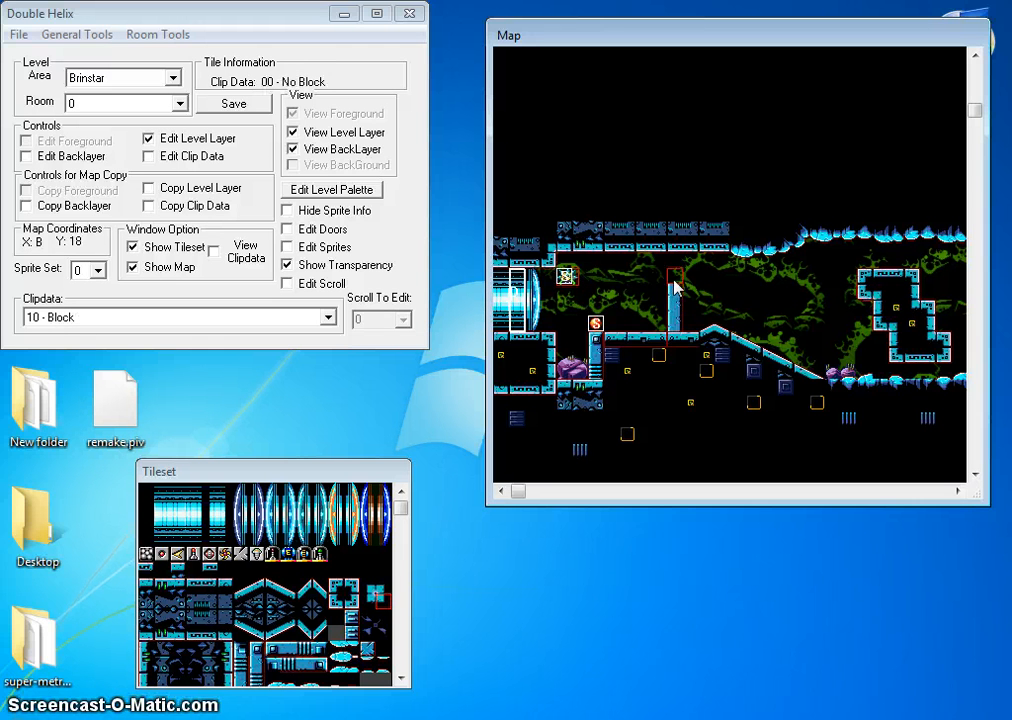
{"action": "left_click", "coordinate": [259, 650]}
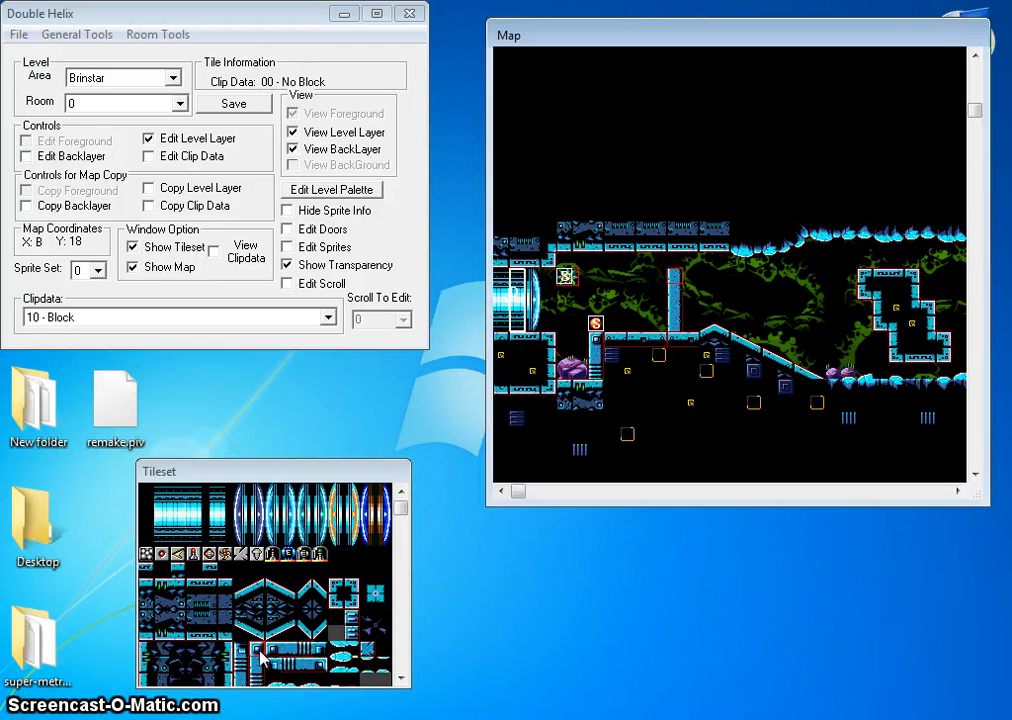
{"action": "left_click", "coordinate": [678, 261]}
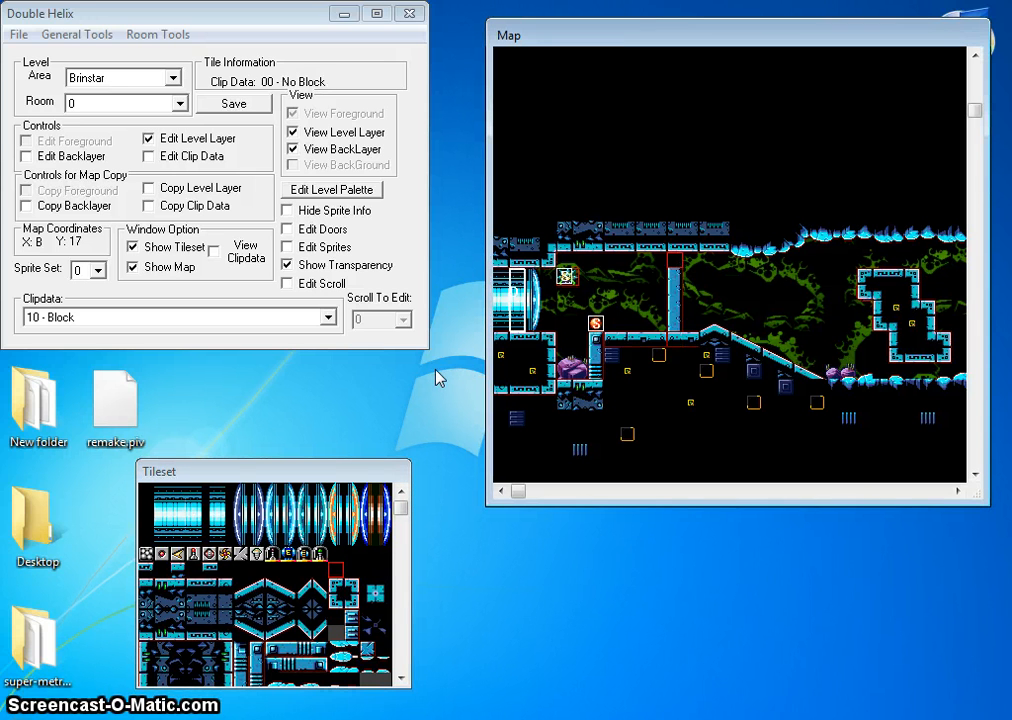
{"action": "left_click", "coordinate": [677, 261]}
{"action": "right_click", "coordinate": [800, 323]}
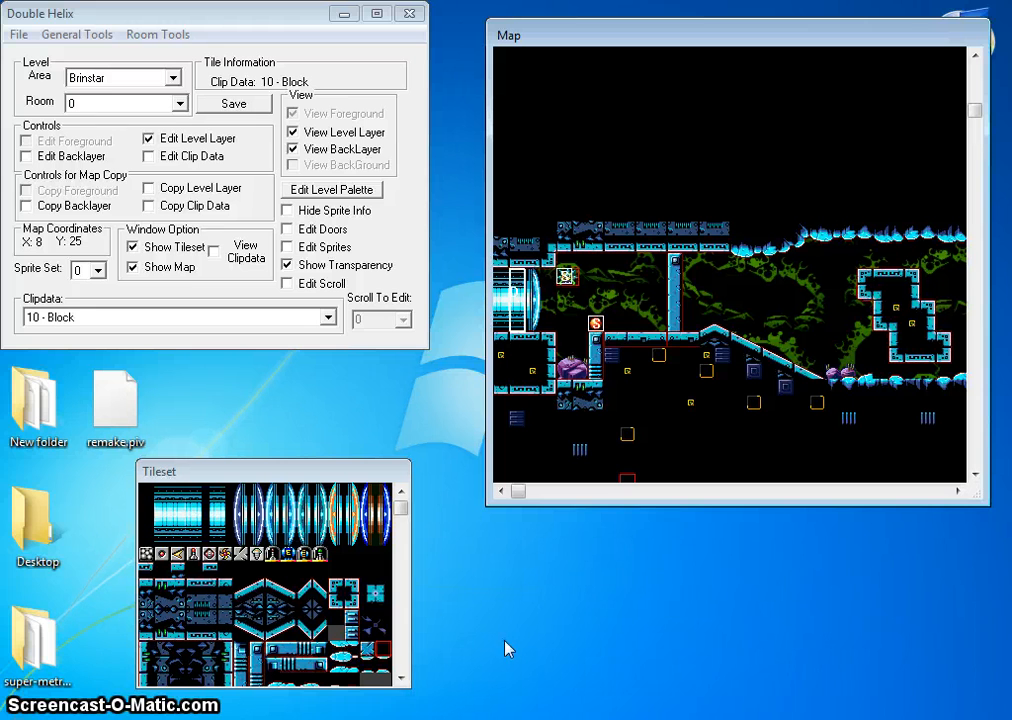
{"action": "right_click", "coordinate": [694, 292]}
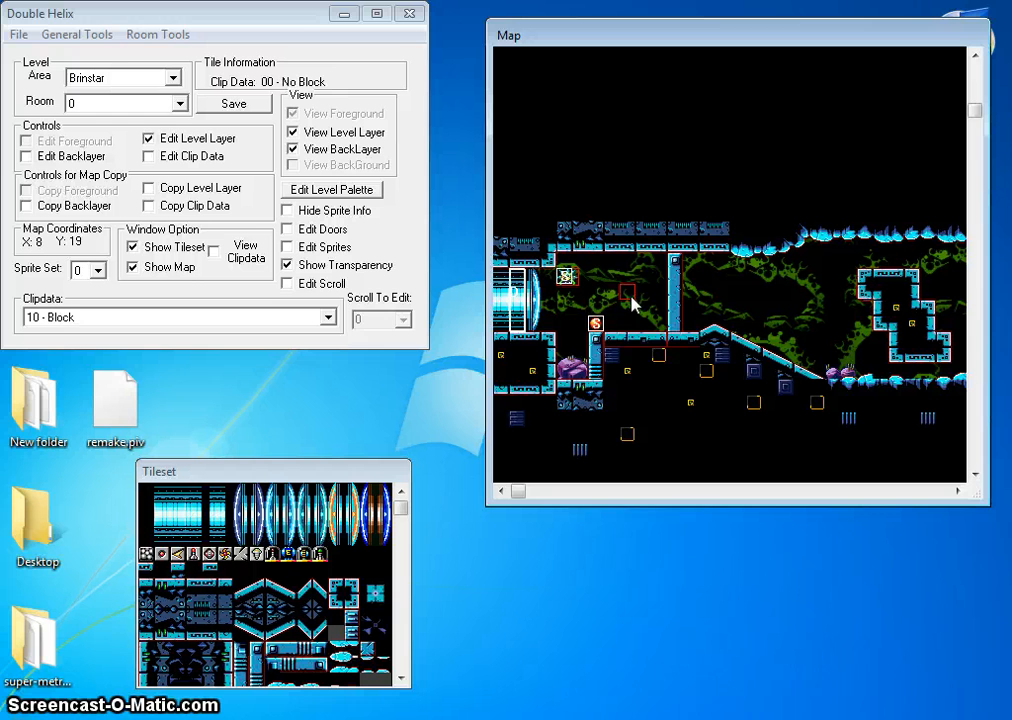
Step: Apply 10 - Block clipdata to the tiles of the new wall, check it with the clipdata overlay, and hide the overlay
{"action": "left_click", "coordinate": [149, 156]}
{"action": "left_click", "coordinate": [248, 318]}
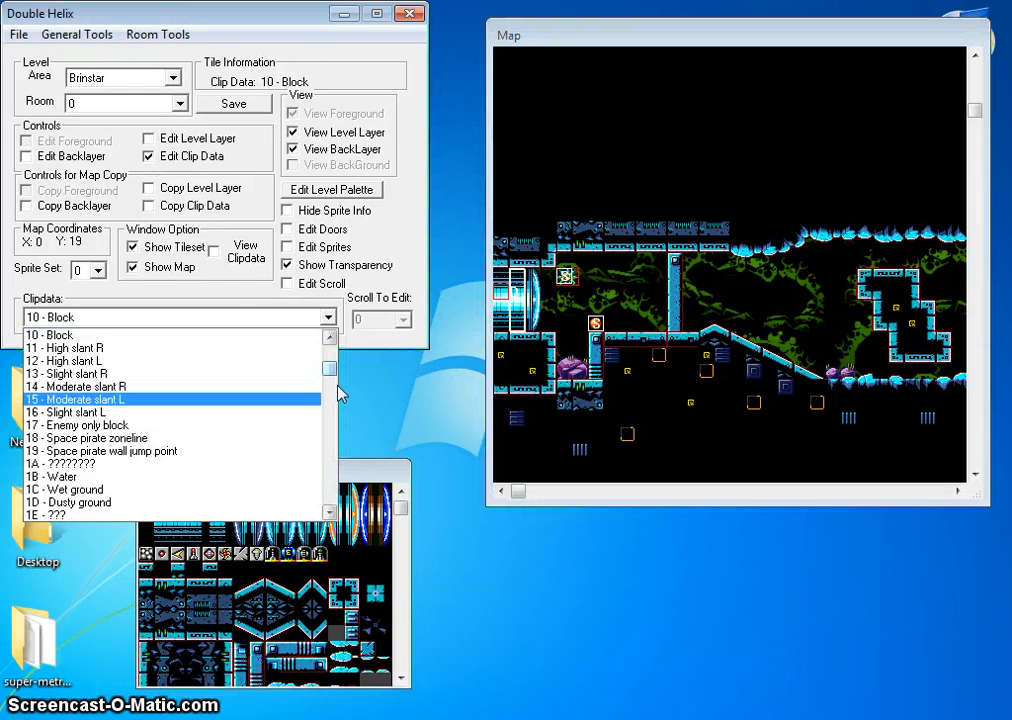
{"action": "left_click", "coordinate": [276, 336]}
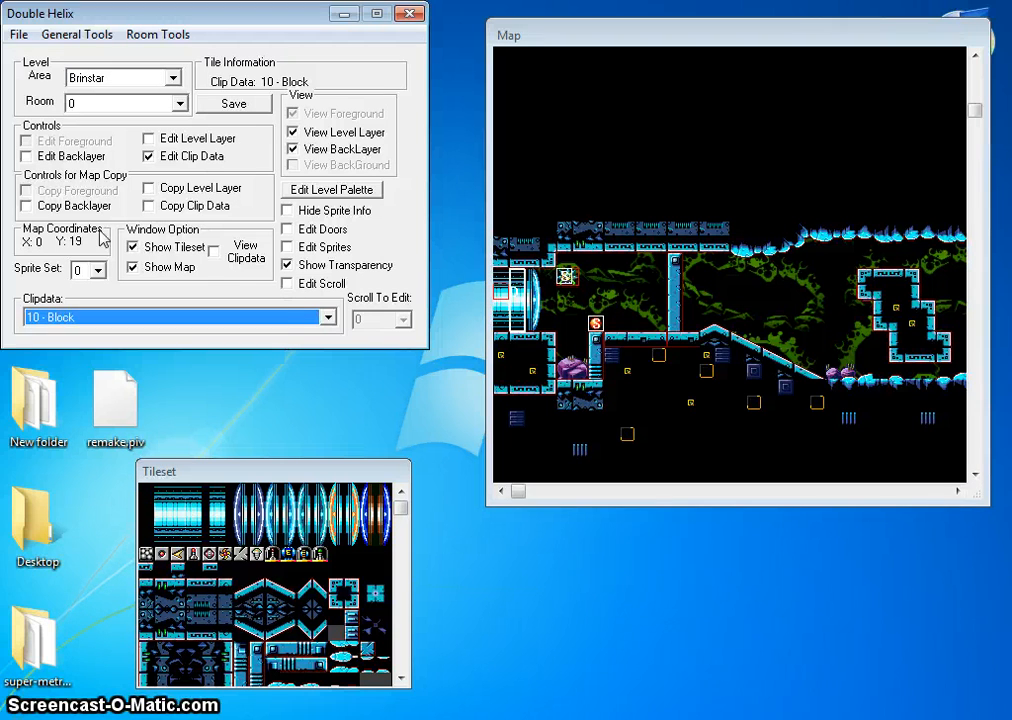
{"action": "left_click", "coordinate": [214, 252]}
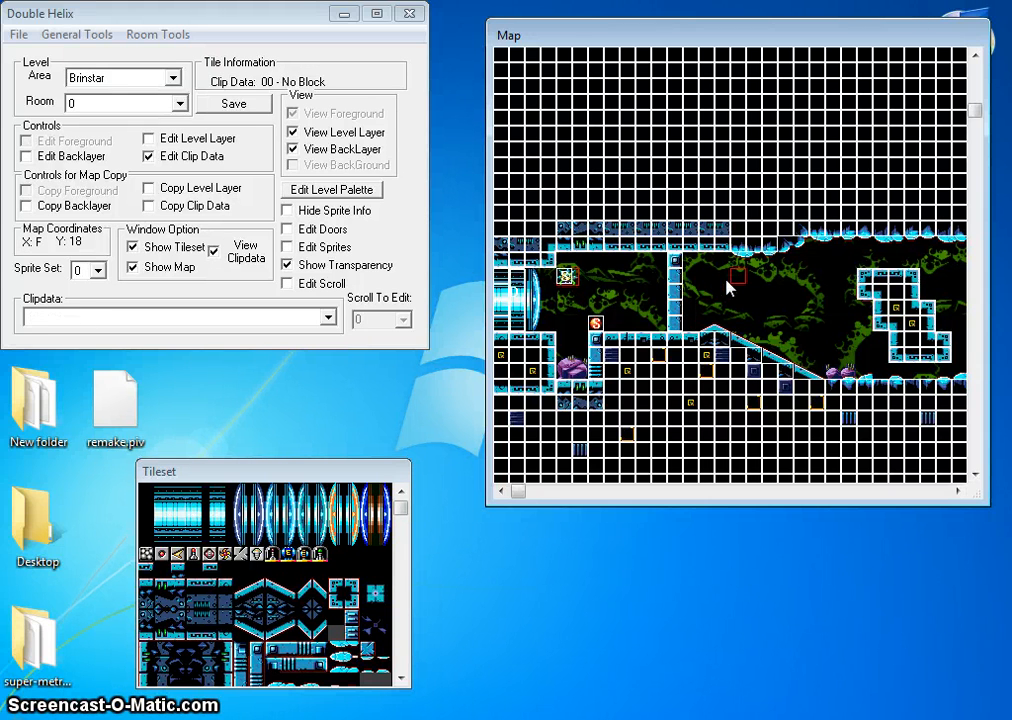
{"action": "right_click", "coordinate": [676, 262]}
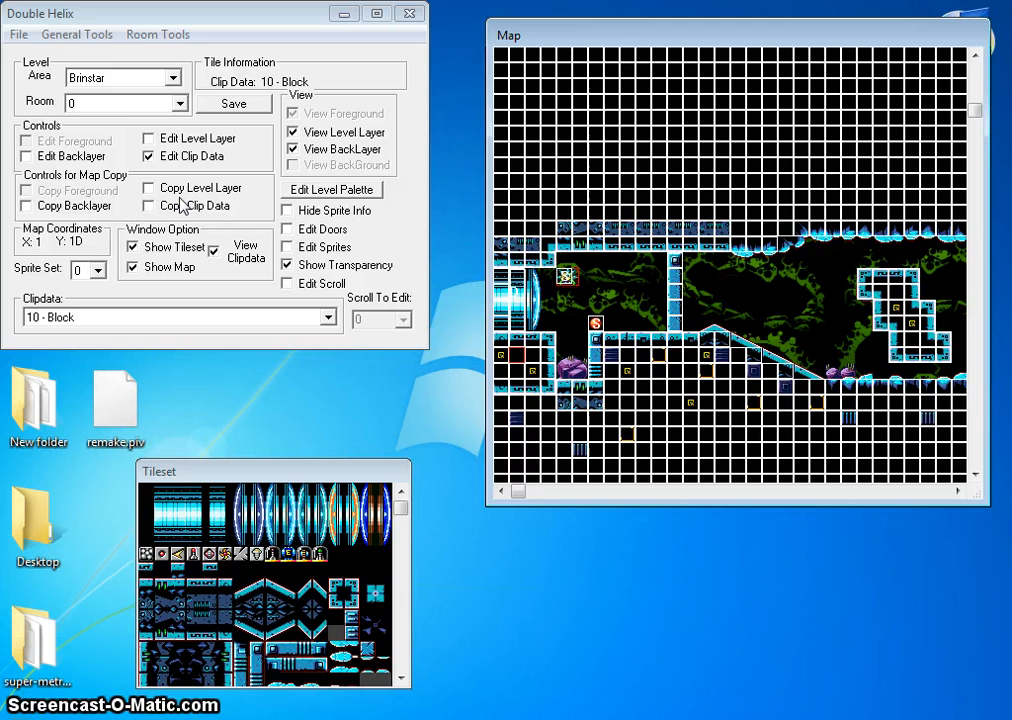
{"action": "left_click", "coordinate": [212, 251]}
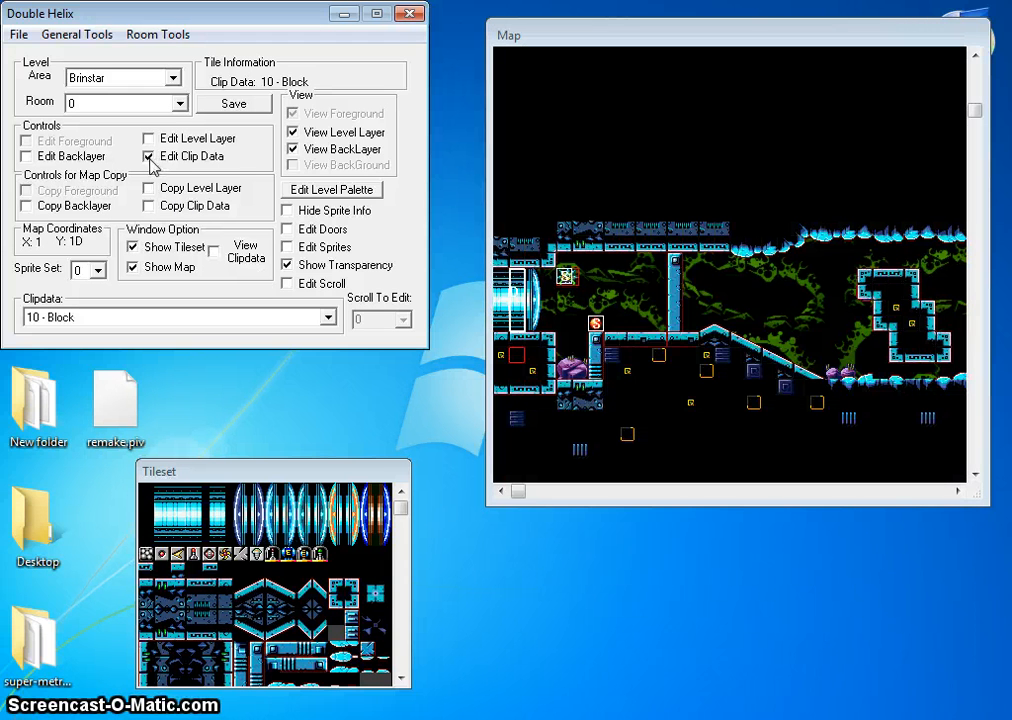
Step: Look through the available clipdata types, from slants and zonelines to doors, breakable blocks and item tanks
{"action": "left_click", "coordinate": [325, 322]}
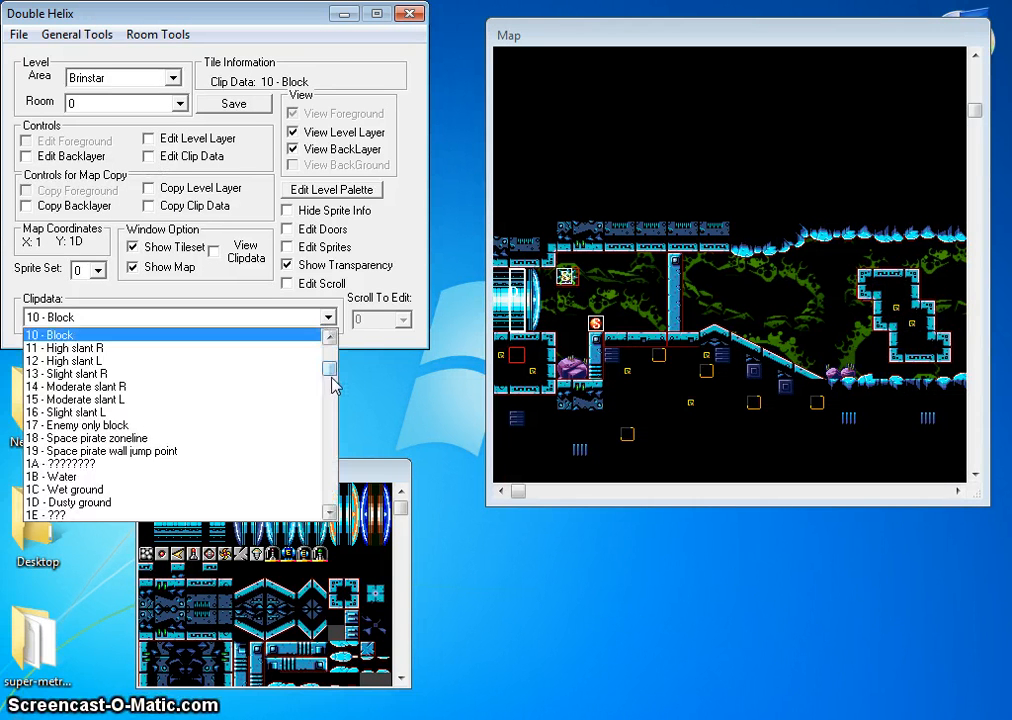
{"action": "scroll", "coordinate": [333, 384], "scroll_direction": "down", "scroll_amount": 1}
{"action": "mouse_move", "coordinate": [334, 378]}
{"action": "left_mouse_down"}
{"action": "mouse_move", "coordinate": [347, 436]}
{"action": "mouse_move", "coordinate": [337, 362]}
{"action": "mouse_move", "coordinate": [340, 390]}
{"action": "left_mouse_up"}
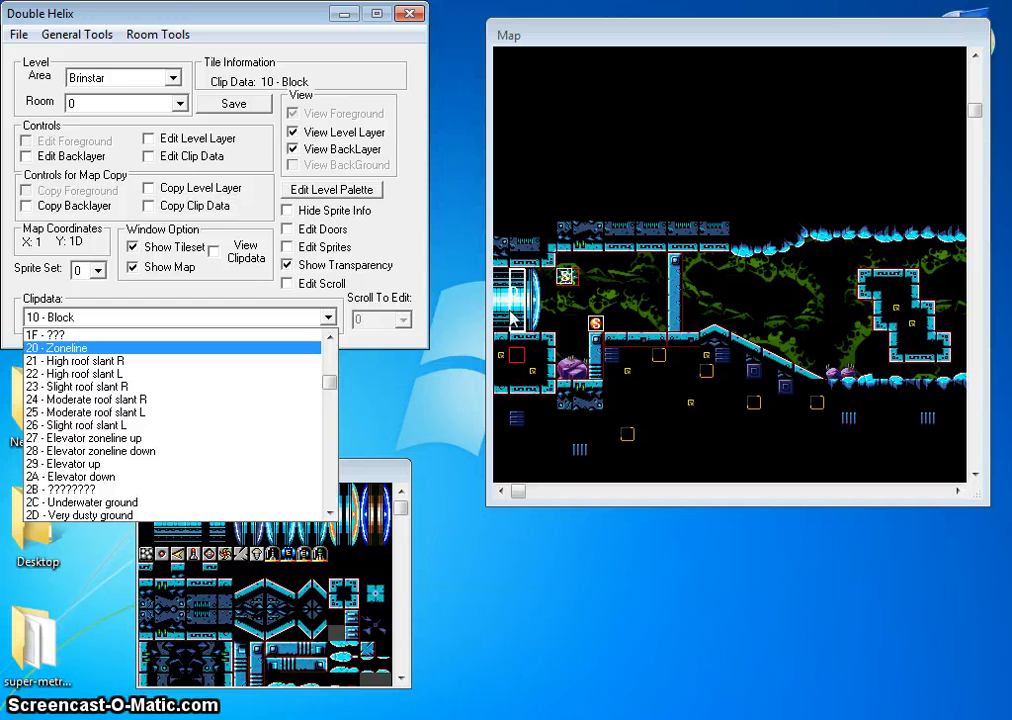
{"action": "left_click", "coordinate": [413, 450]}
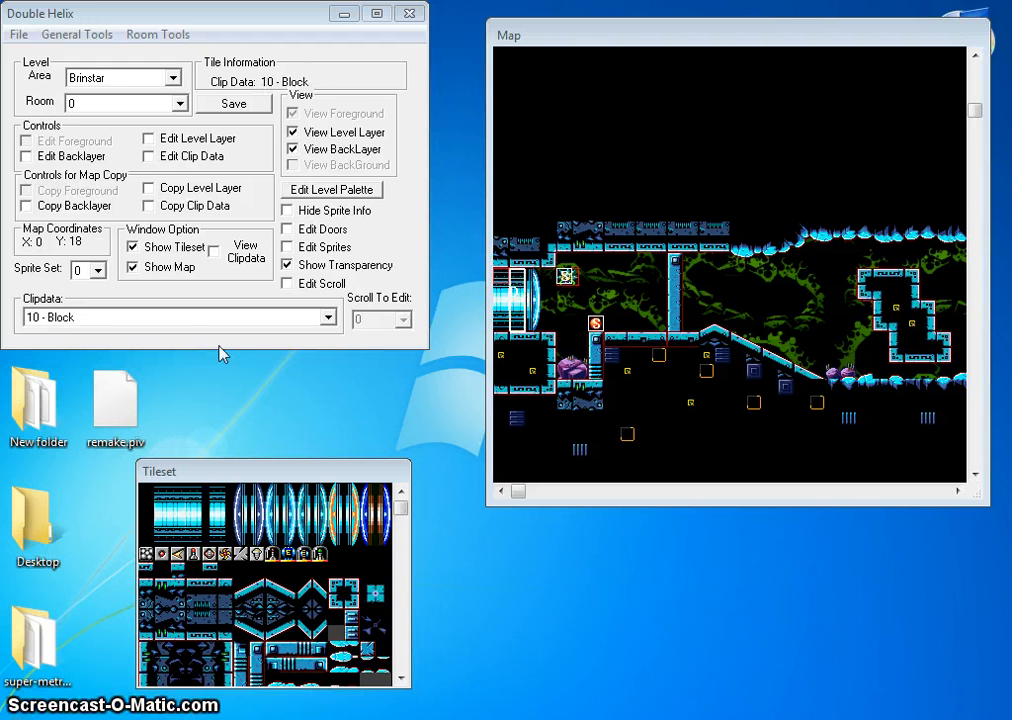
{"action": "left_click", "coordinate": [190, 318]}
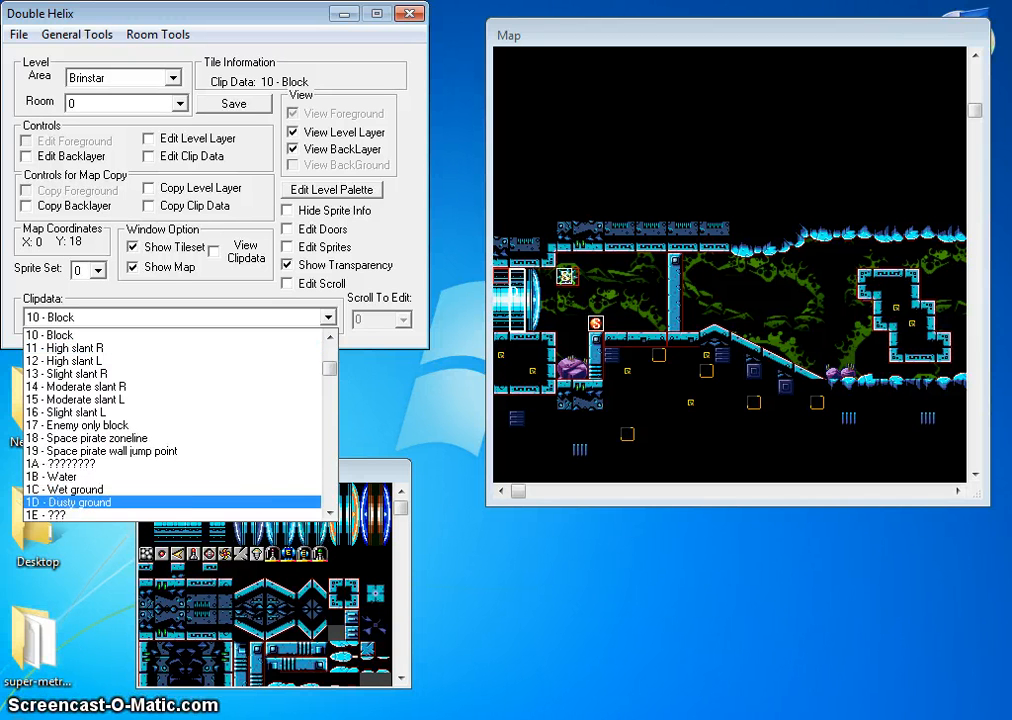
{"action": "left_click", "coordinate": [303, 318]}
{"action": "left_click", "coordinate": [306, 318]}
{"action": "left_click_drag", "start_coordinate": [329, 345], "coordinate": [342, 411]}
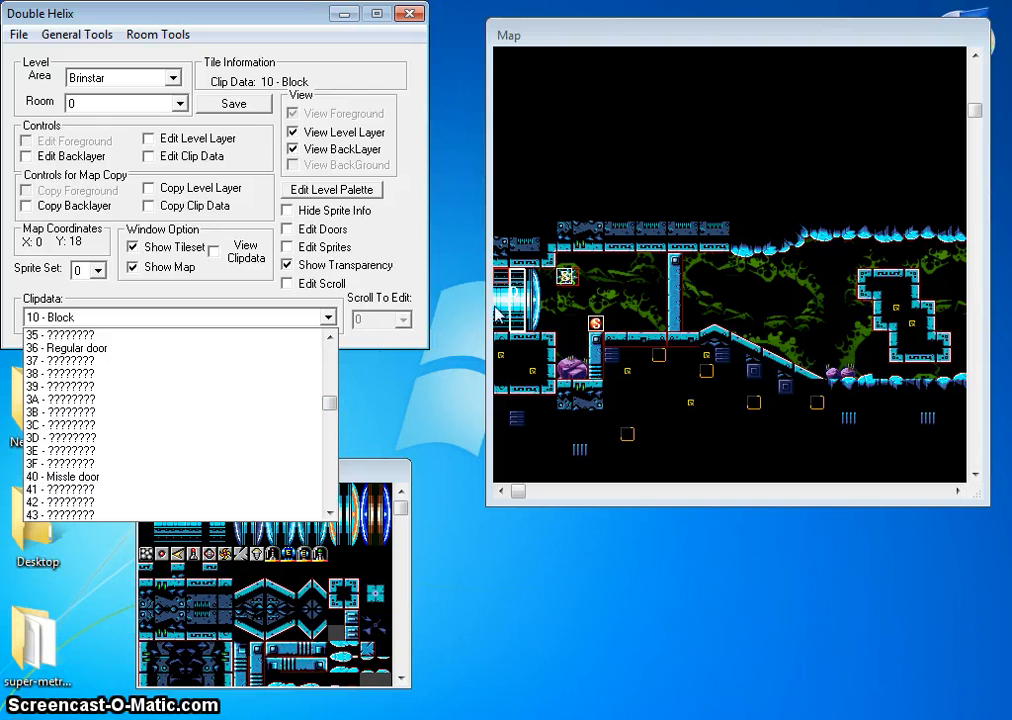
{"action": "mouse_move", "coordinate": [334, 408]}
{"action": "left_mouse_down"}
{"action": "mouse_move", "coordinate": [337, 437]}
{"action": "mouse_move", "coordinate": [334, 427]}
{"action": "left_mouse_up"}
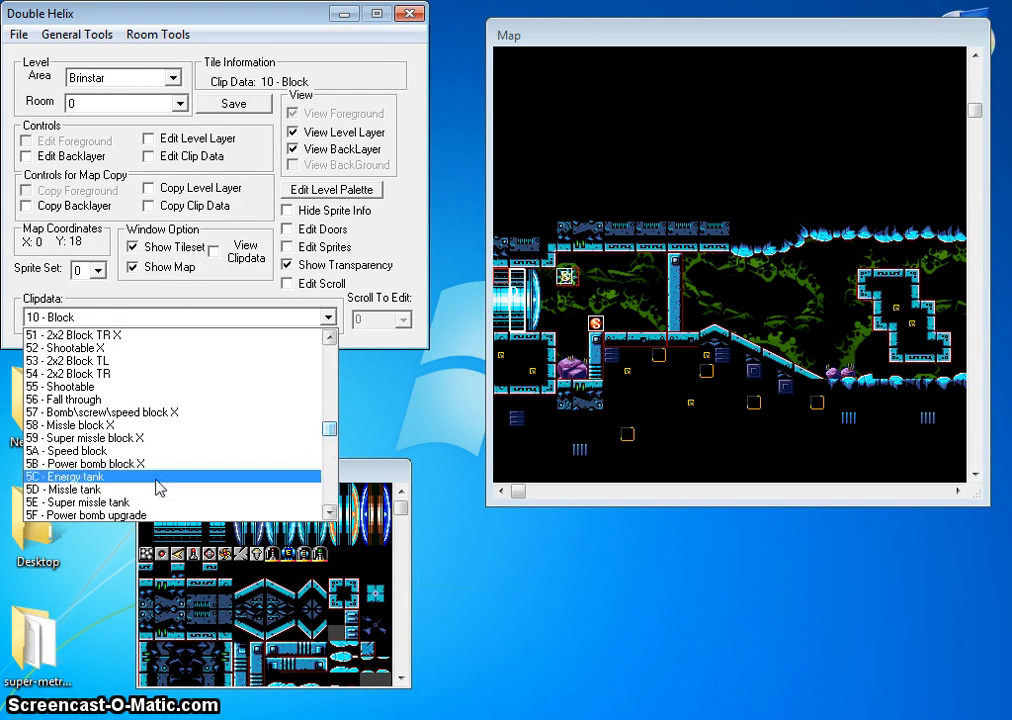
{"action": "left_click", "coordinate": [352, 446]}
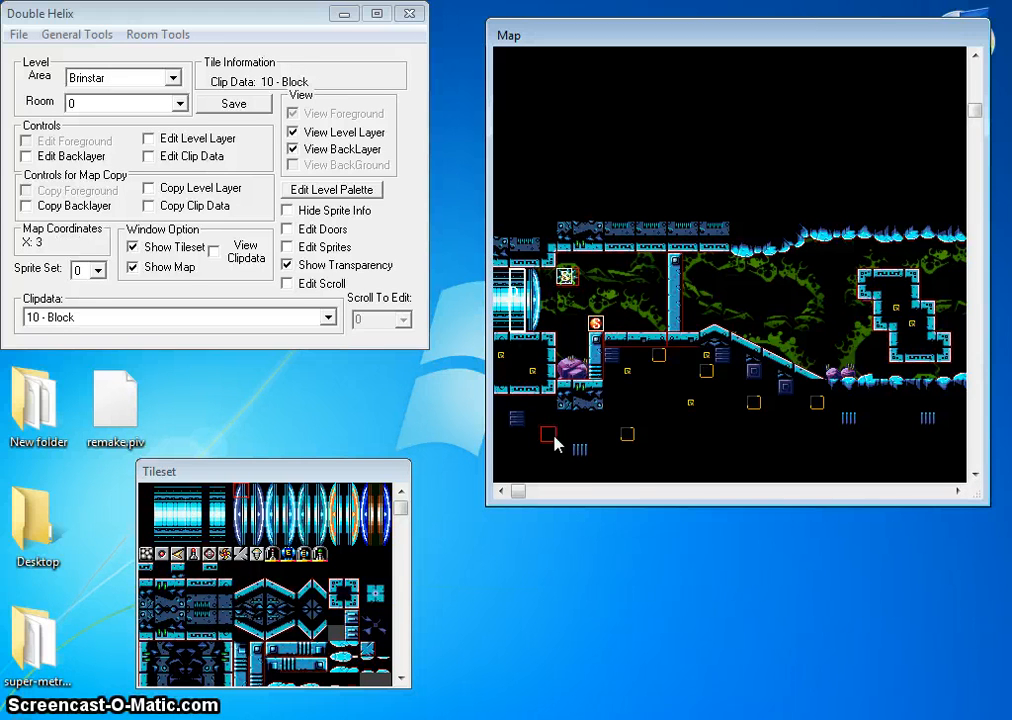
Step: Open room 1 of the Brinstar area and enable editing of its level layer
{"action": "left_click_drag", "start_coordinate": [527, 492], "coordinate": [718, 491]}
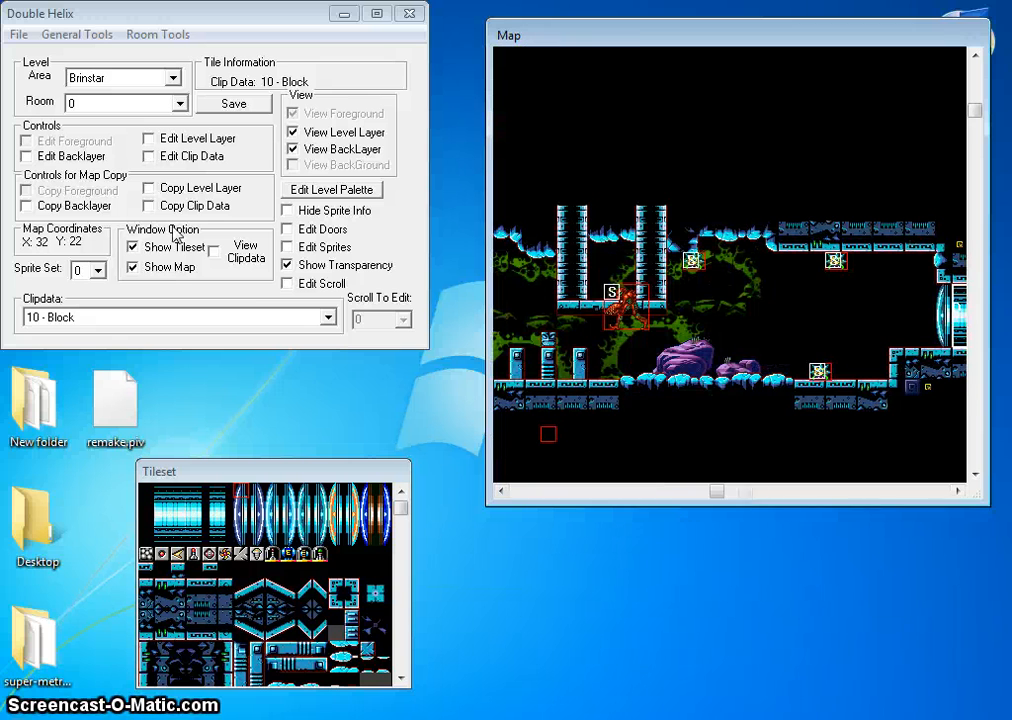
{"action": "left_click", "coordinate": [147, 105]}
{"action": "left_click", "coordinate": [144, 131]}
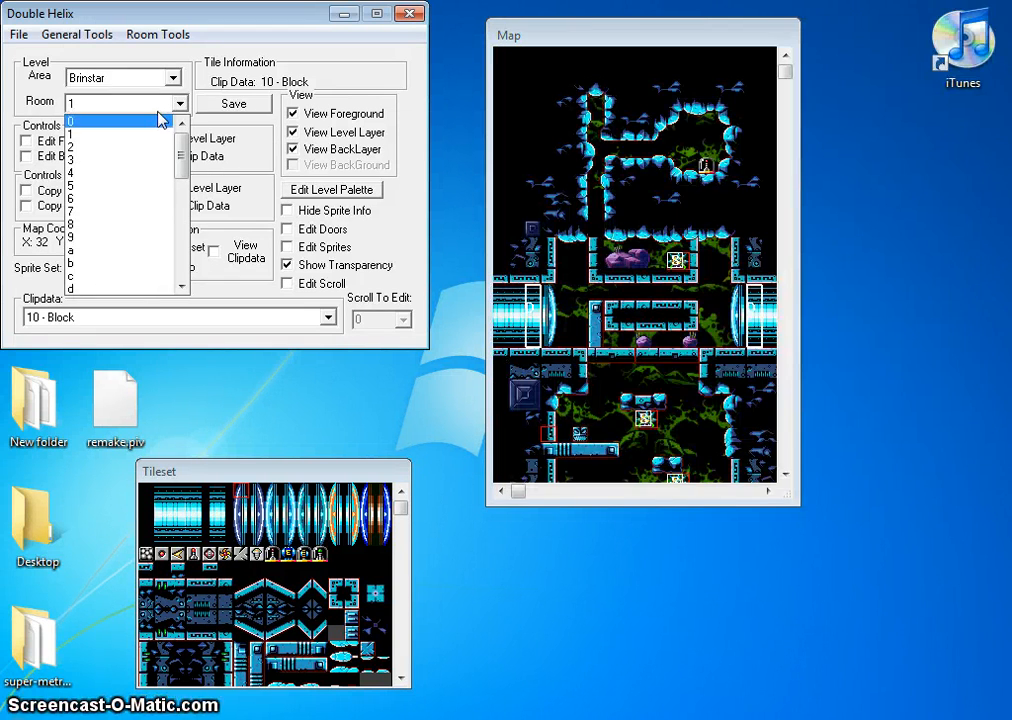
{"action": "left_click", "coordinate": [173, 78]}
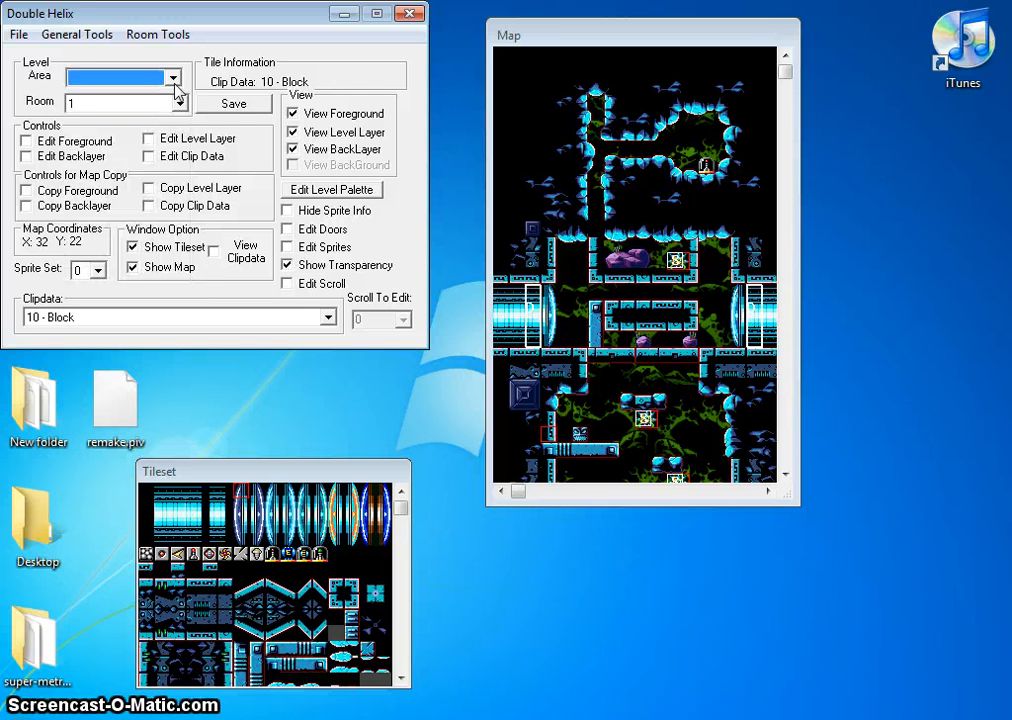
{"action": "left_click", "coordinate": [173, 78]}
{"action": "left_click", "coordinate": [173, 78]}
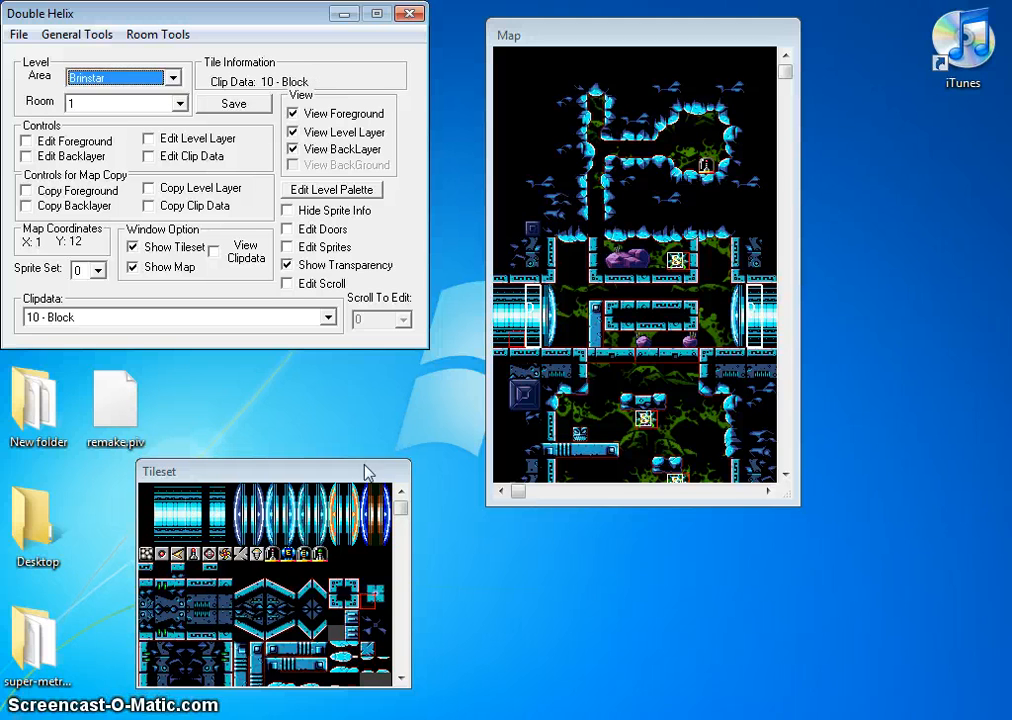
{"action": "left_click", "coordinate": [474, 415]}
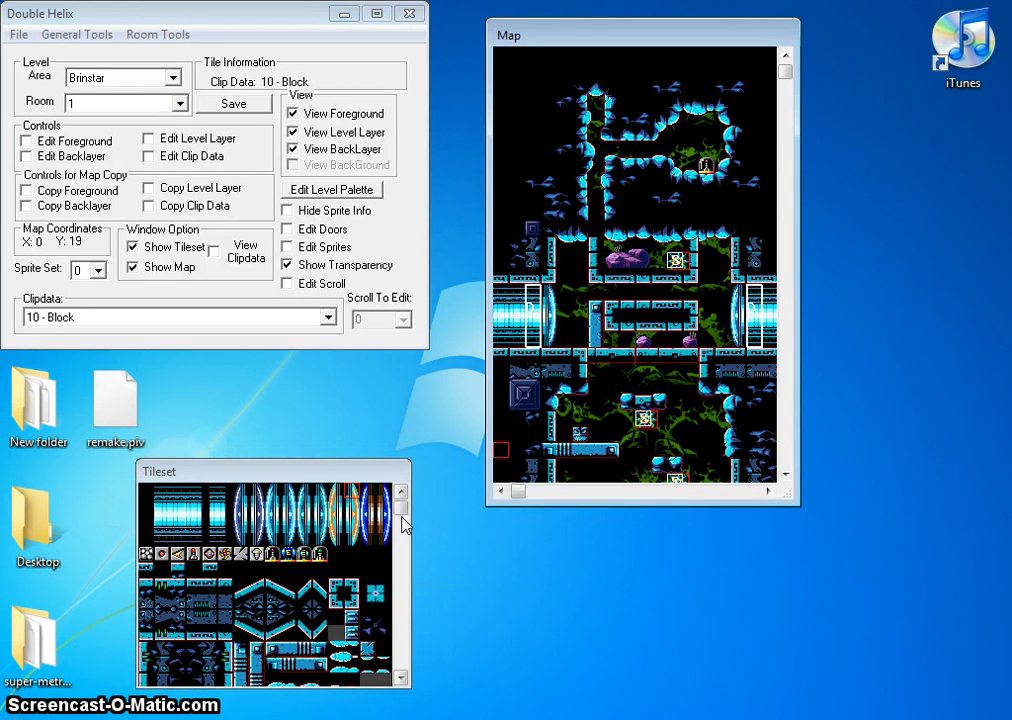
{"action": "left_click", "coordinate": [150, 145]}
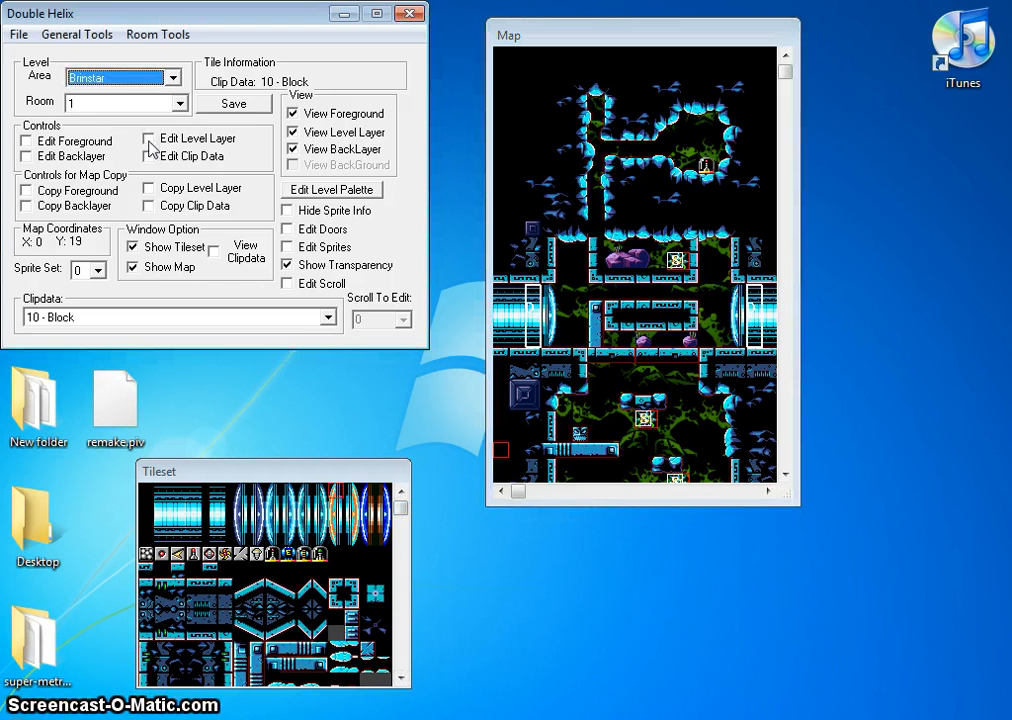
{"action": "left_click", "coordinate": [149, 140]}
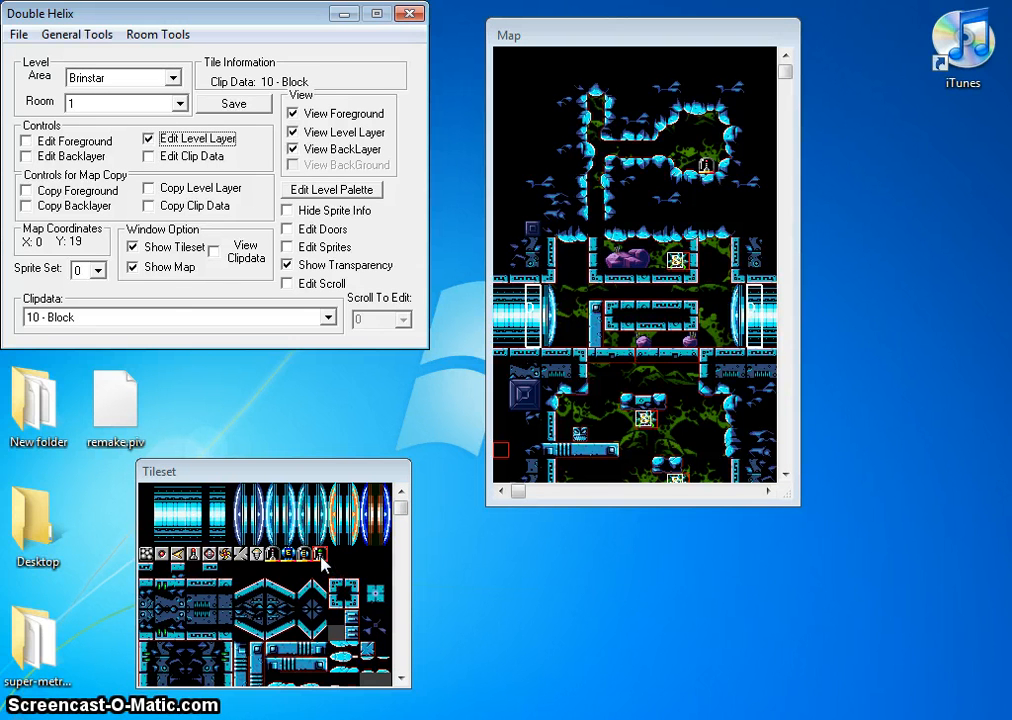
{"action": "left_click", "coordinate": [270, 558]}
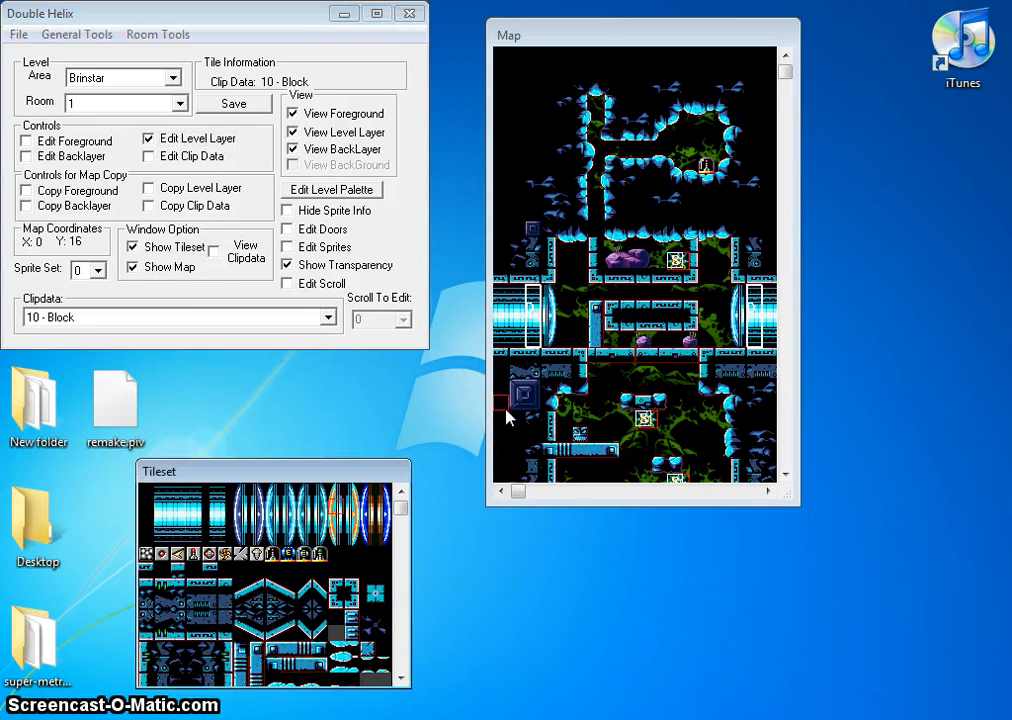
{"action": "left_click", "coordinate": [586, 349]}
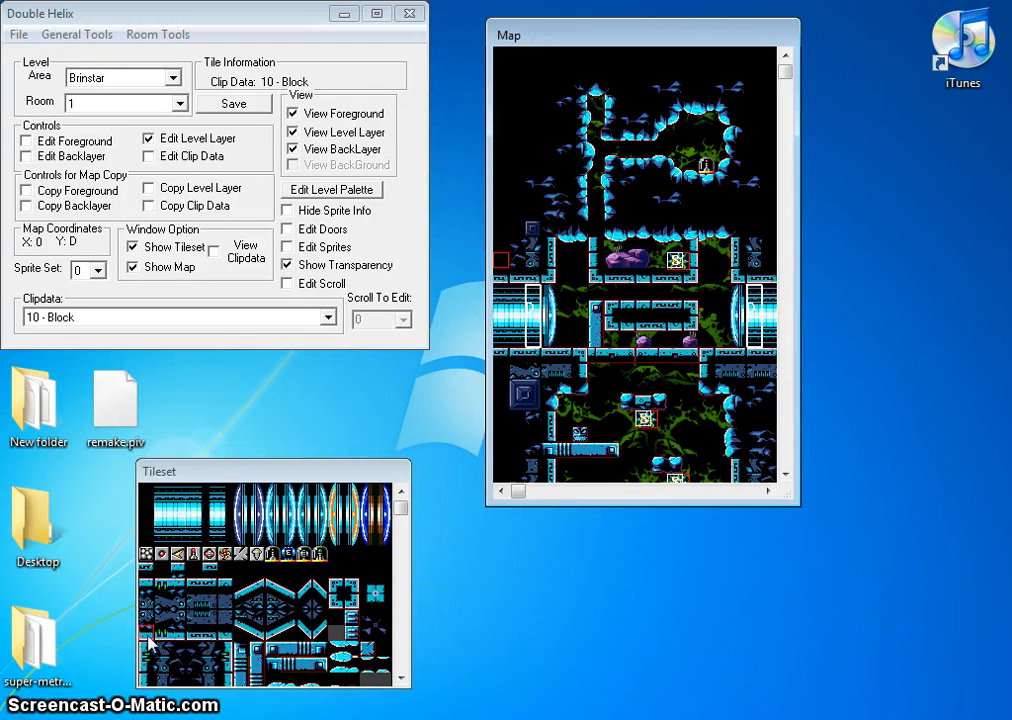
Step: Open the room's header editor and look through the available music values, keeping music 2
{"action": "left_click", "coordinate": [155, 34]}
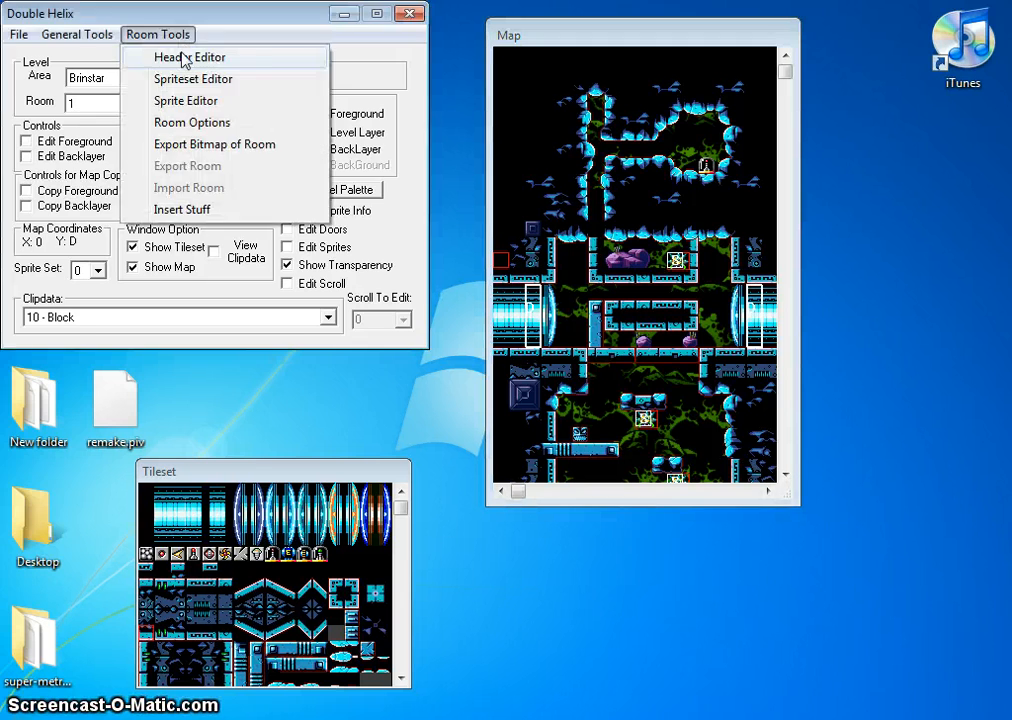
{"action": "left_click", "coordinate": [188, 53]}
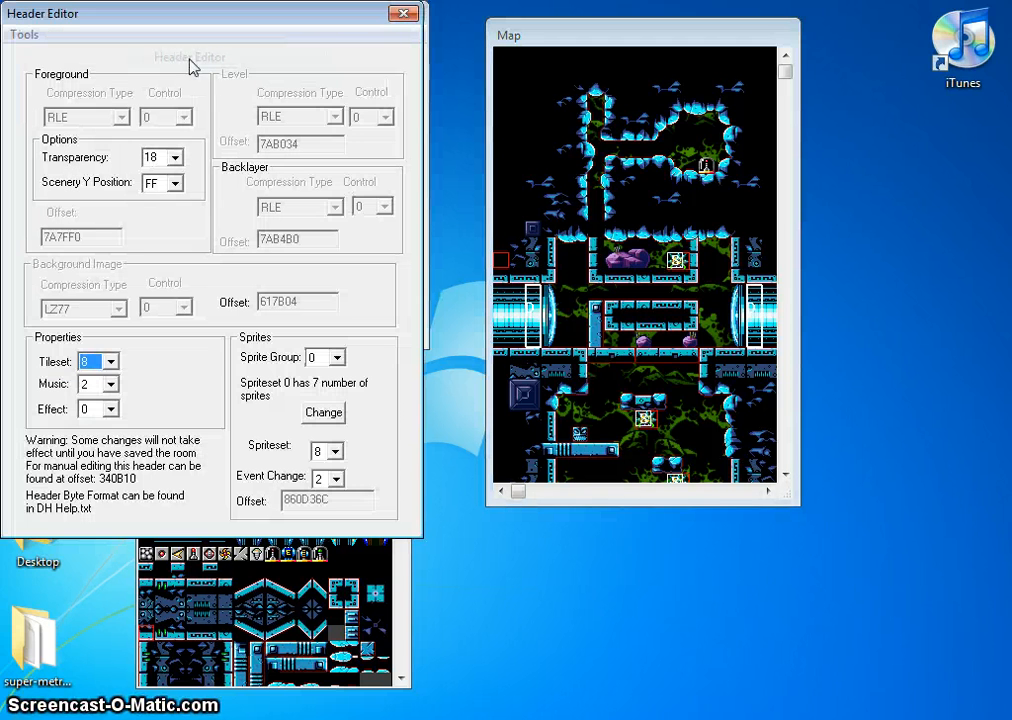
{"action": "left_click", "coordinate": [111, 384]}
{"action": "scroll", "coordinate": [115, 426], "scroll_direction": "down", "scroll_amount": 5}
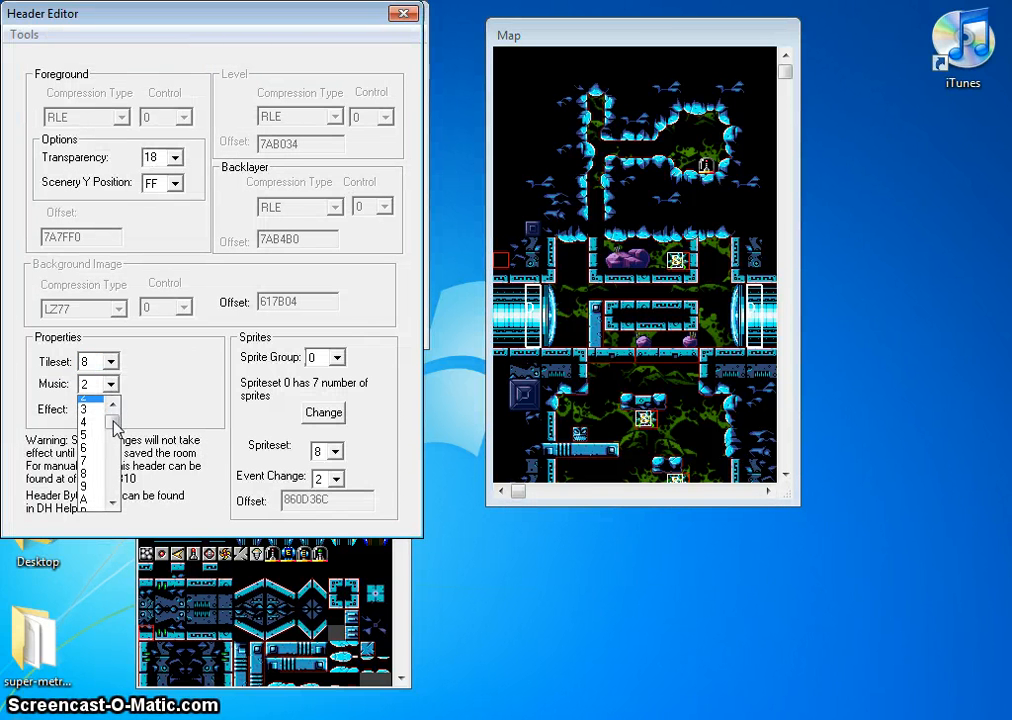
{"action": "scroll", "coordinate": [115, 421], "scroll_direction": "up", "scroll_amount": 6}
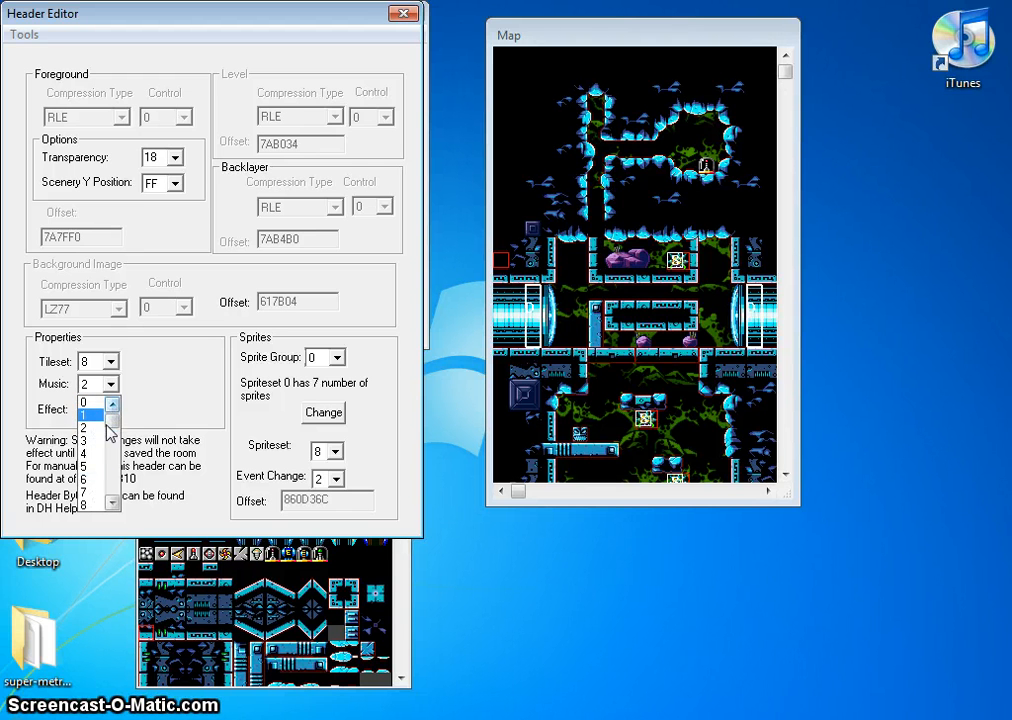
{"action": "scroll", "coordinate": [115, 432], "scroll_direction": "down", "scroll_amount": 9}
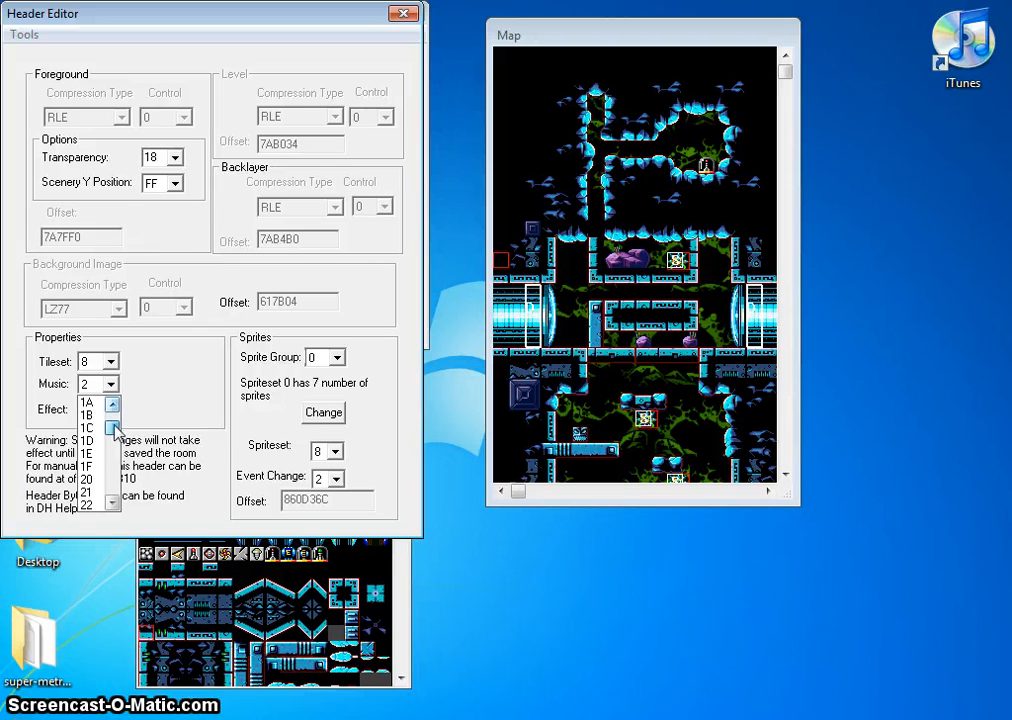
{"action": "scroll", "coordinate": [115, 432], "scroll_direction": "up", "scroll_amount": 9}
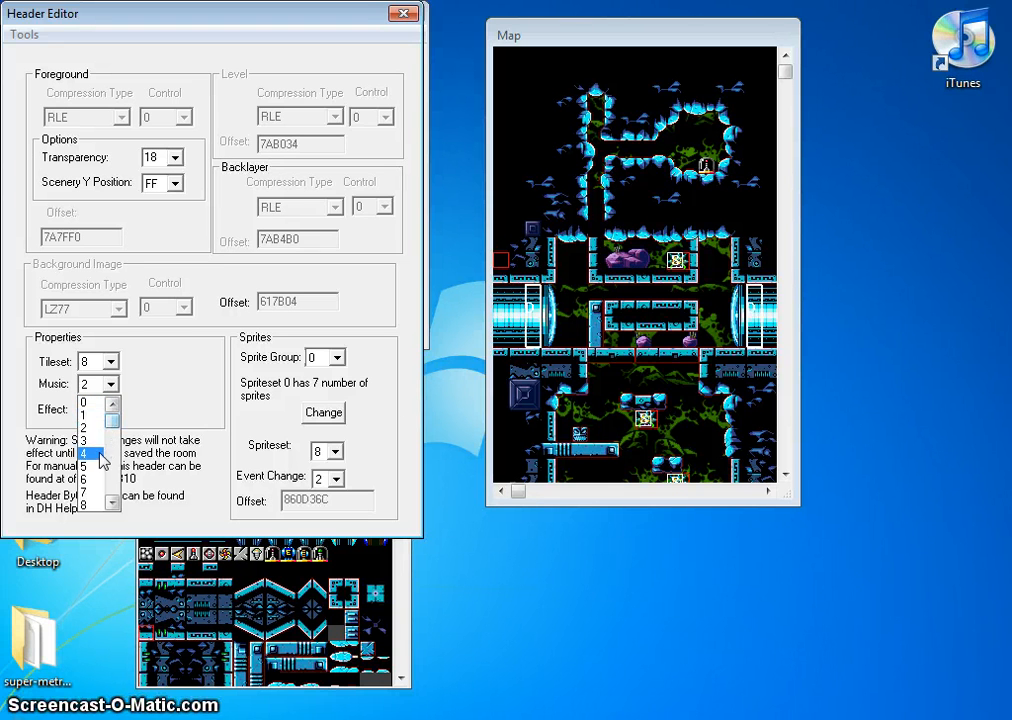
{"action": "left_click", "coordinate": [180, 393]}
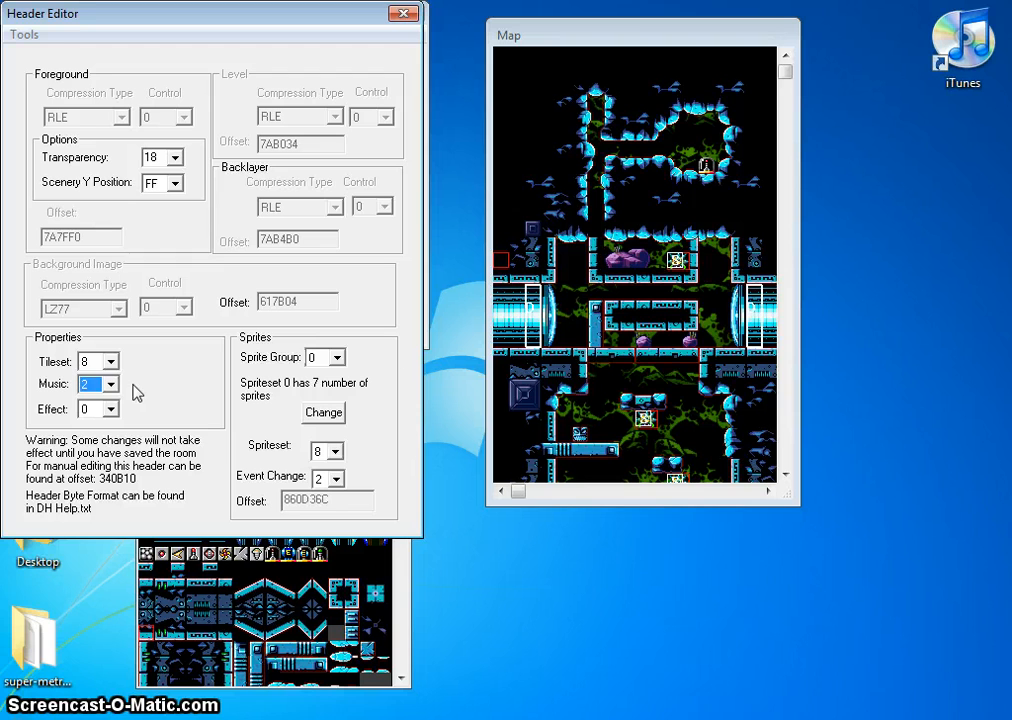
Step: Try tileset 9 on the room to preview its tiles on the map, and restore tileset 8
{"action": "left_click", "coordinate": [112, 364]}
{"action": "left_click", "coordinate": [112, 364]}
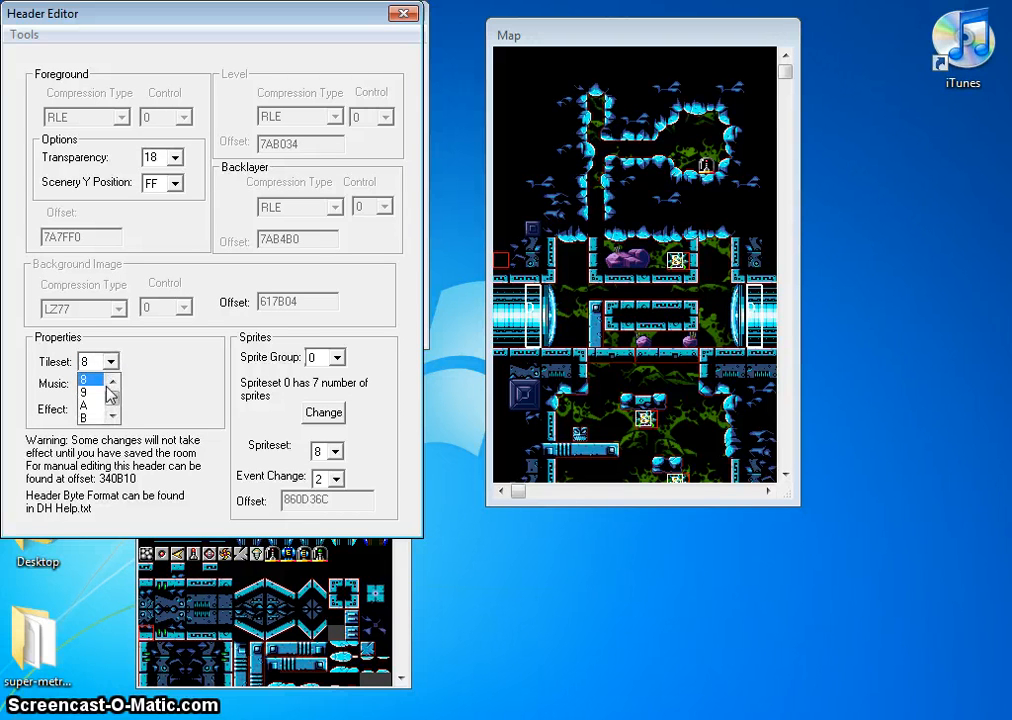
{"action": "left_click", "coordinate": [106, 392]}
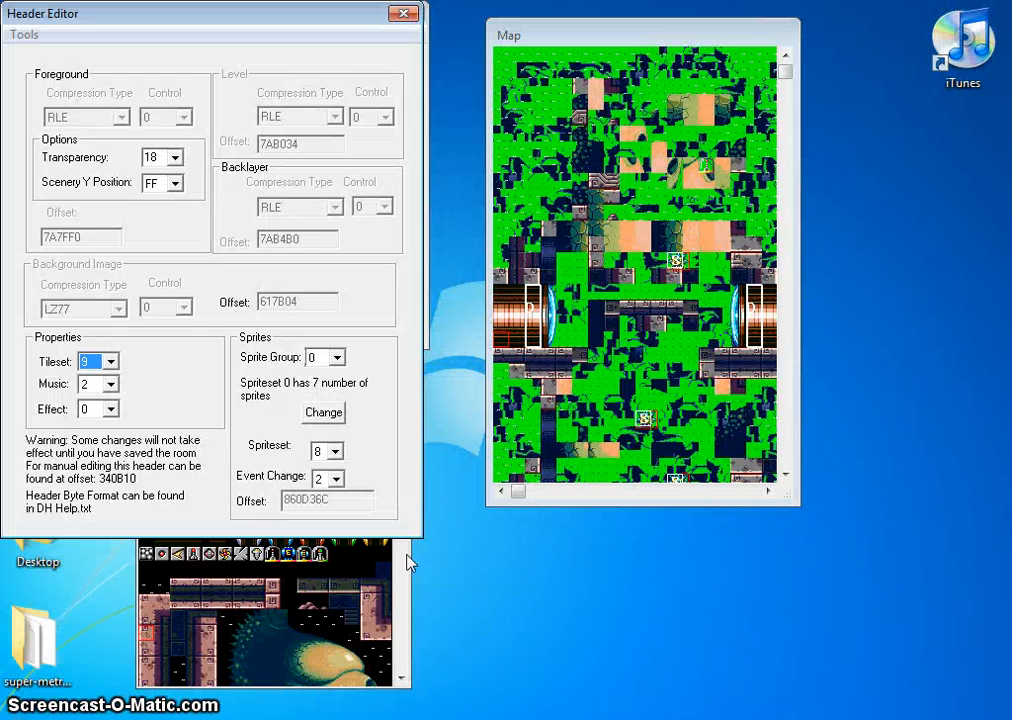
{"action": "left_click", "coordinate": [406, 614]}
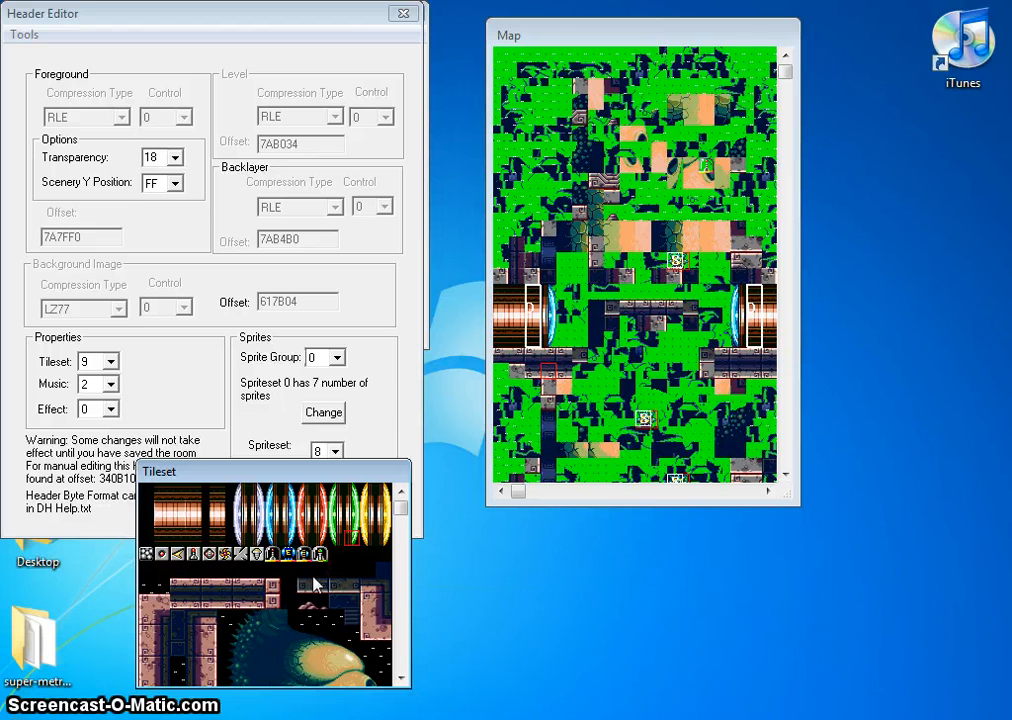
{"action": "left_click", "coordinate": [95, 370]}
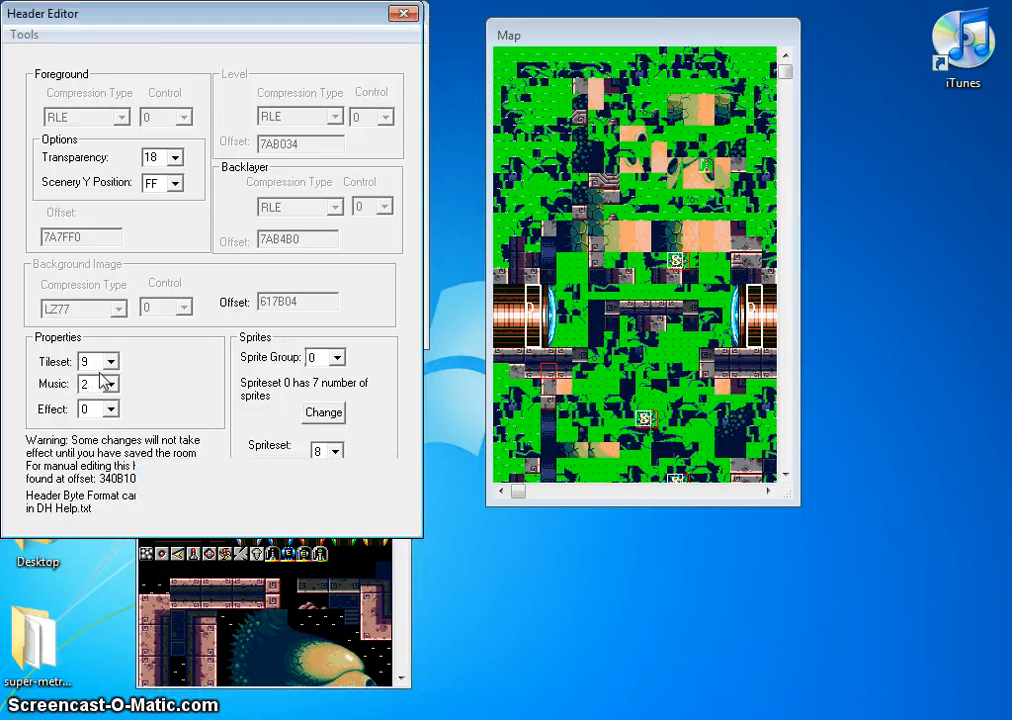
{"action": "left_click", "coordinate": [100, 365]}
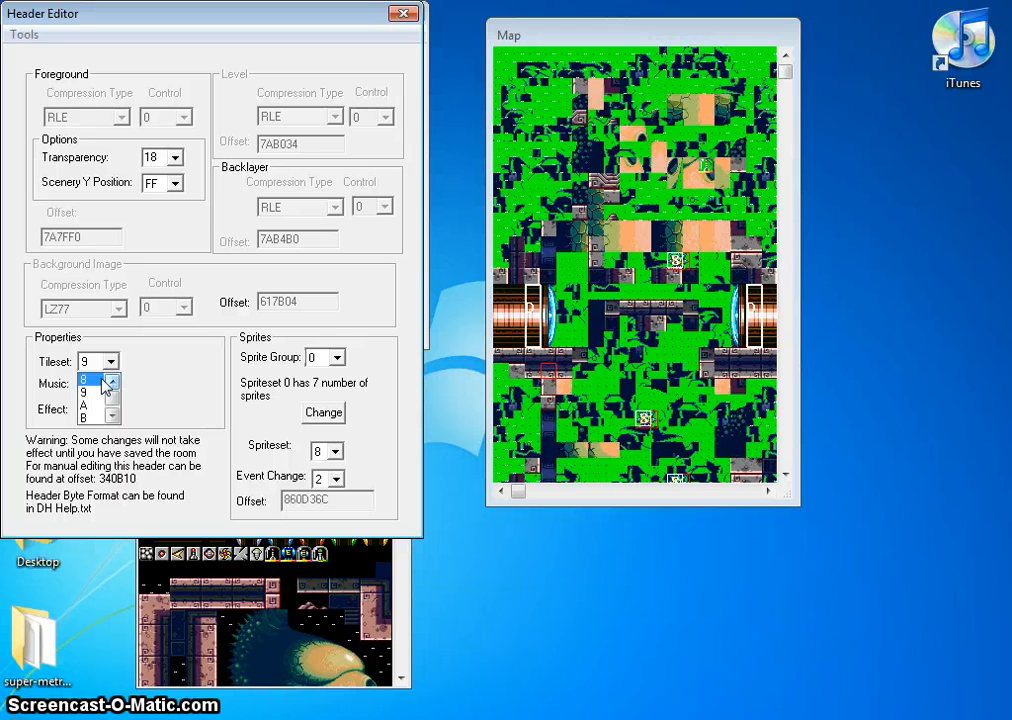
{"action": "left_click", "coordinate": [104, 380]}
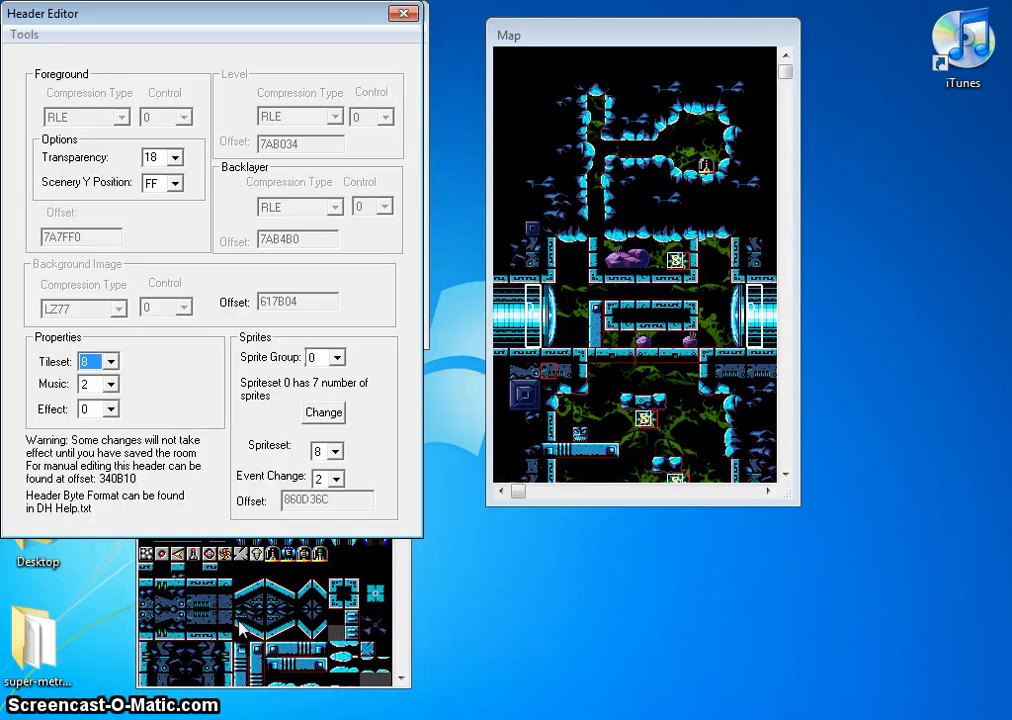
Step: Keep sprite group 0 selected in the header editor and set the room's spriteset to 9
{"action": "left_click", "coordinate": [337, 357]}
{"action": "left_click", "coordinate": [330, 372]}
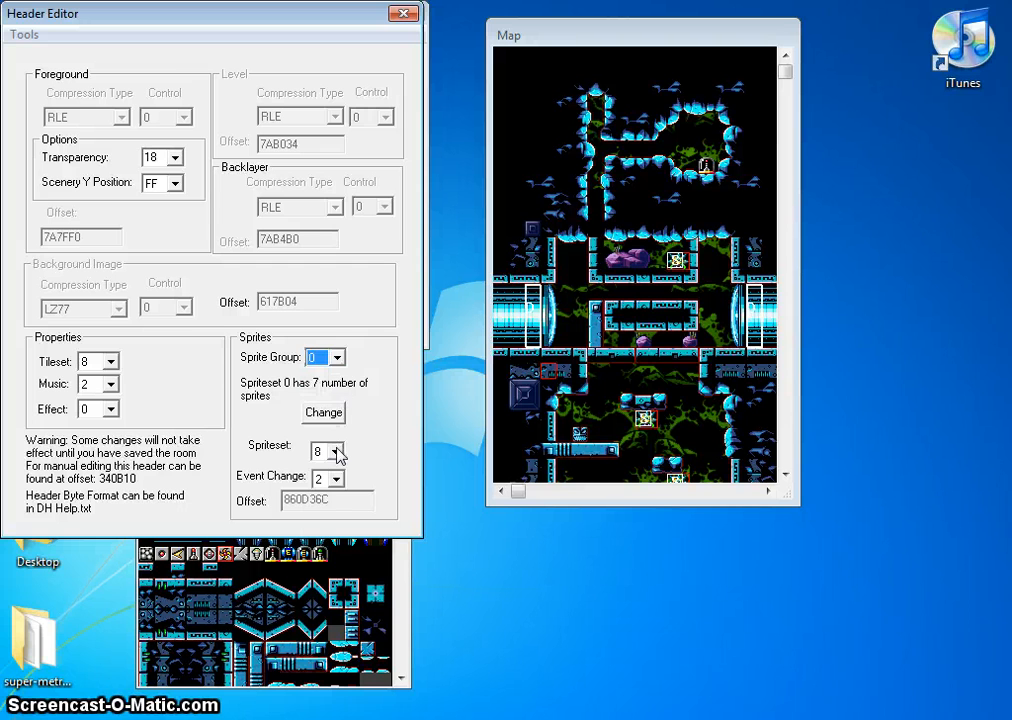
{"action": "left_click", "coordinate": [336, 452]}
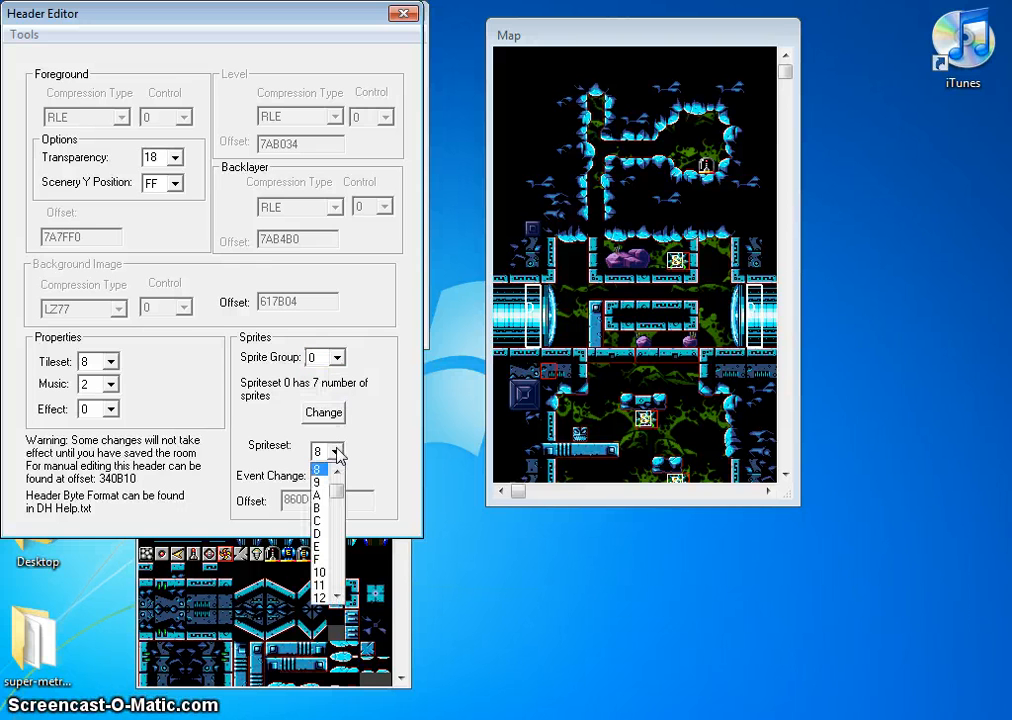
{"action": "key", "text": "Down"}
{"action": "key", "text": "Return"}
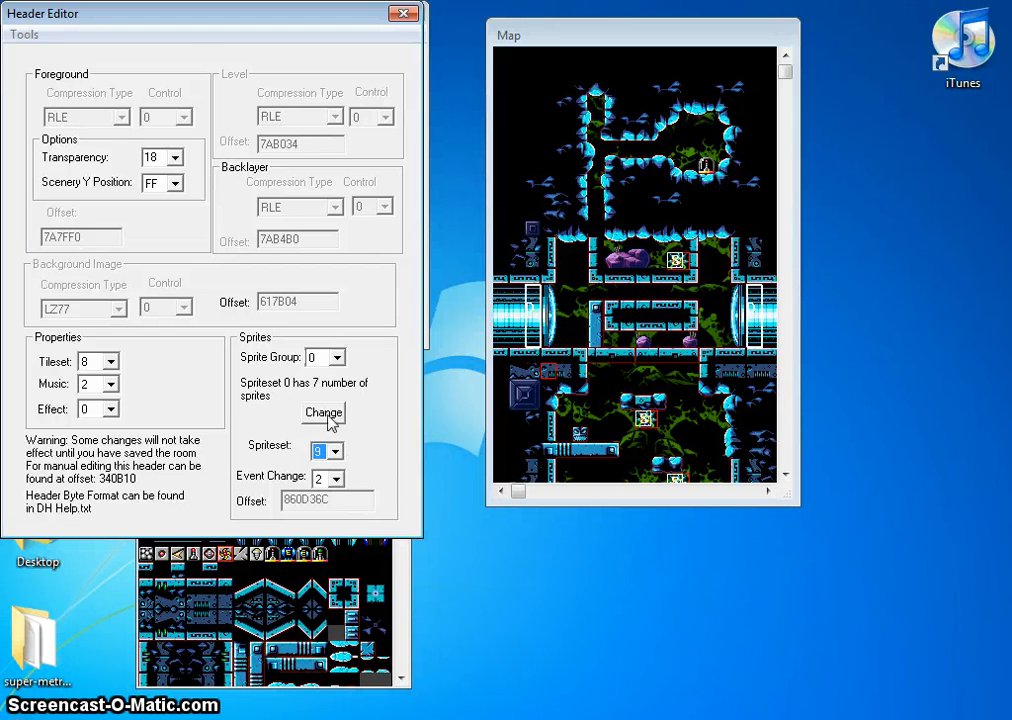
Step: Open the prompt for changing the amount of sprites, dismiss it without entering a number, and close the header editor
{"action": "left_click", "coordinate": [326, 416]}
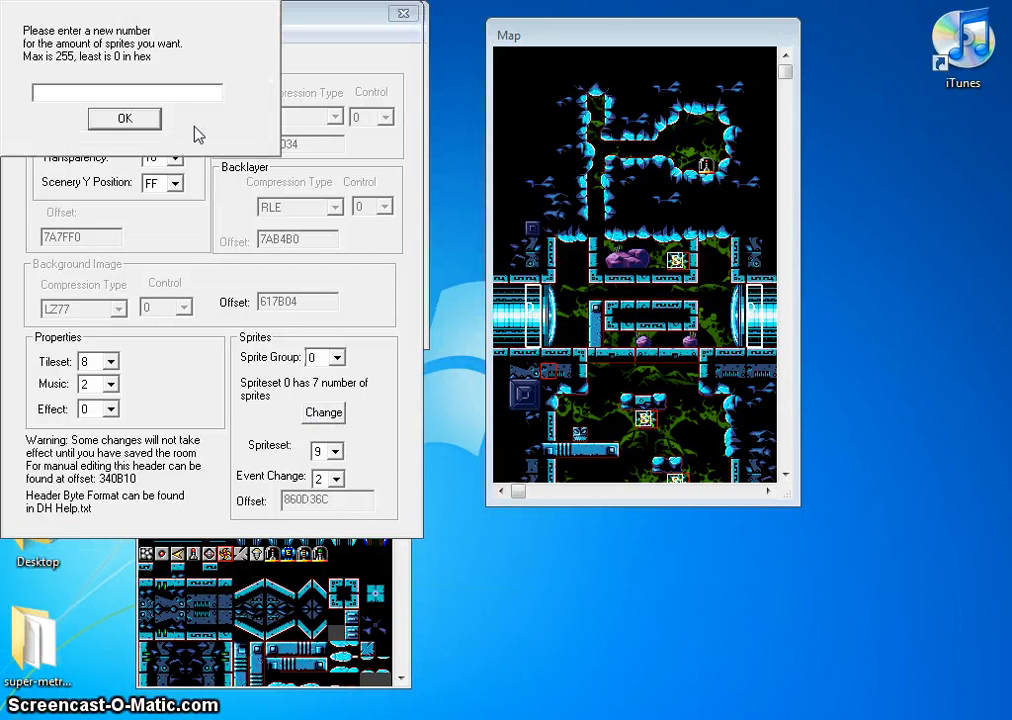
{"action": "left_click", "coordinate": [148, 122]}
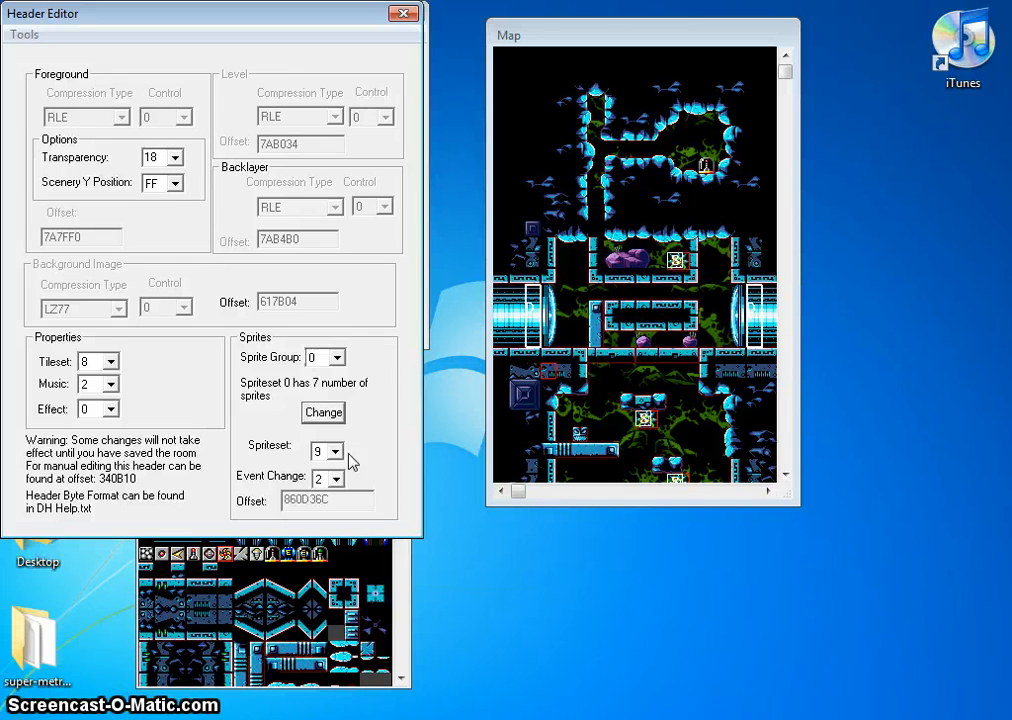
{"action": "left_click", "coordinate": [403, 13]}
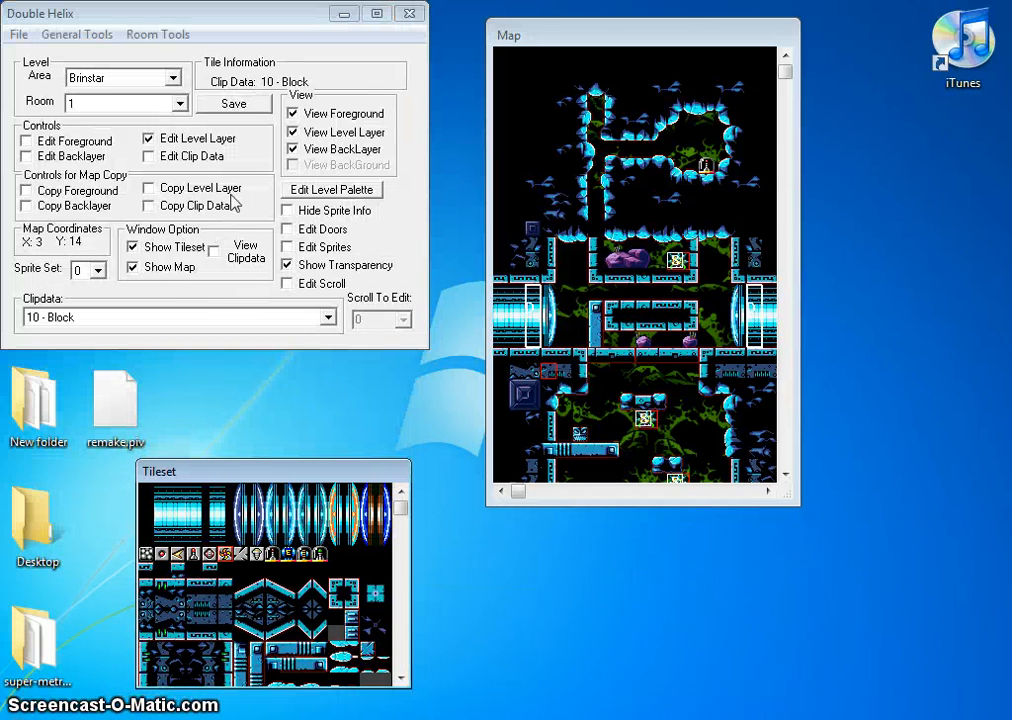
Step: Reopen the header editor, try spriteset 11, set the spriteset to 3C, and save the room
{"action": "left_click", "coordinate": [150, 37]}
{"action": "left_click", "coordinate": [197, 62]}
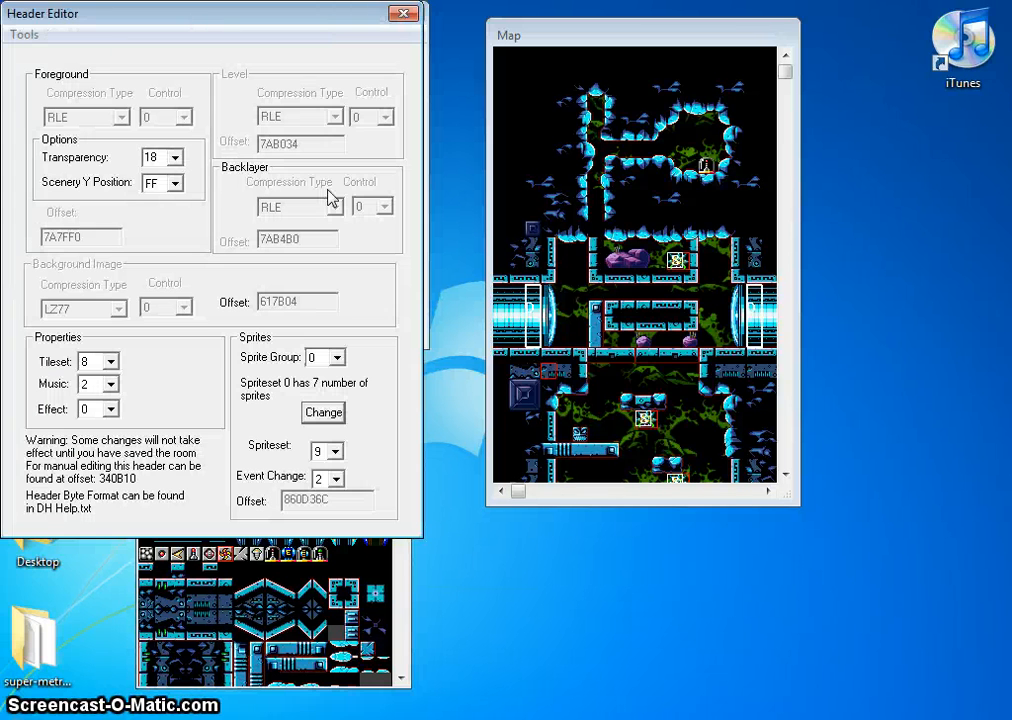
{"action": "left_click", "coordinate": [337, 452]}
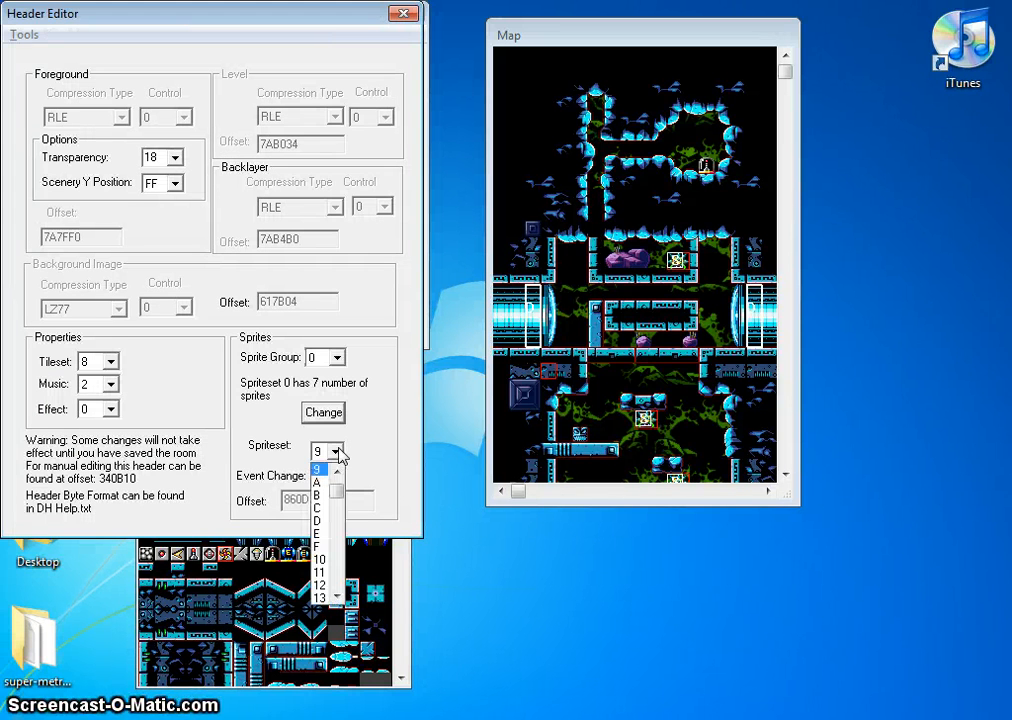
{"action": "left_click", "coordinate": [318, 571]}
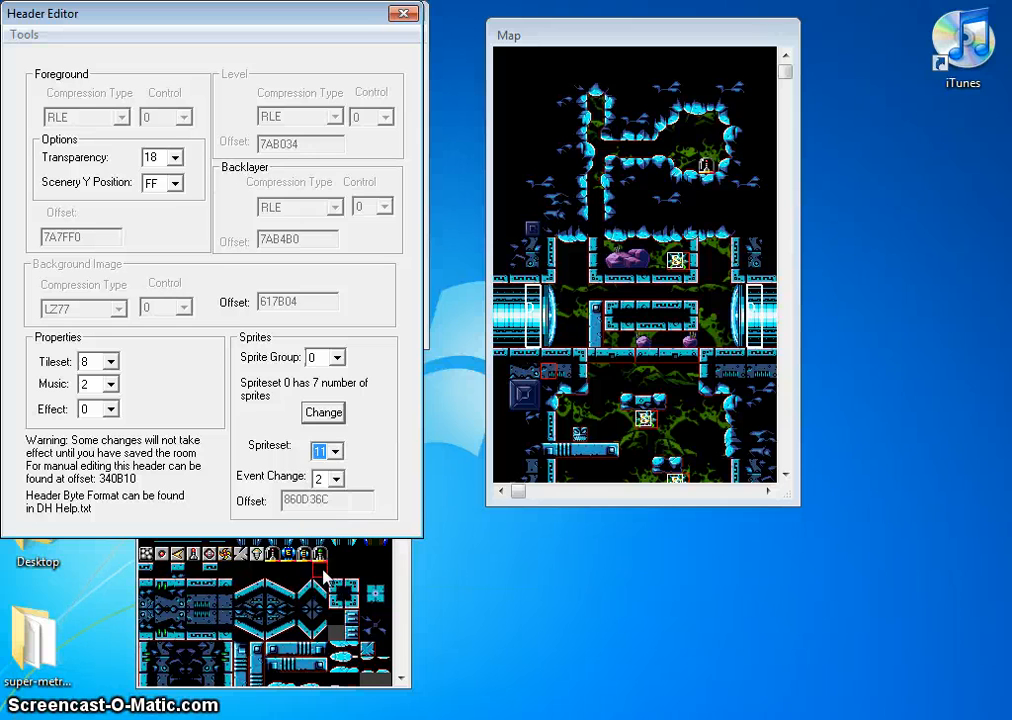
{"action": "left_click", "coordinate": [337, 452]}
{"action": "left_click_drag", "start_coordinate": [338, 487], "coordinate": [337, 519]}
{"action": "left_click", "coordinate": [323, 522]}
{"action": "left_click_drag", "start_coordinate": [320, 20], "coordinate": [503, 224]}
{"action": "left_click", "coordinate": [227, 105]}
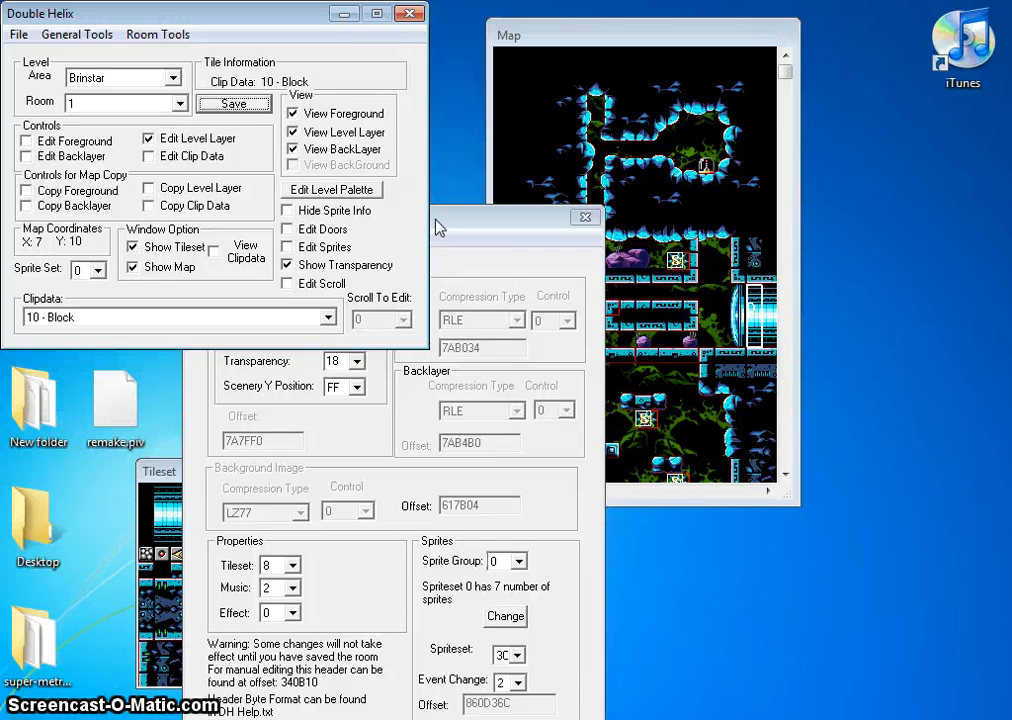
Step: Set the room's spriteset to 8 in the header editor and bring the main editor window forward
{"action": "left_click_drag", "start_coordinate": [438, 226], "coordinate": [403, 79]}
{"action": "left_click", "coordinate": [484, 512]}
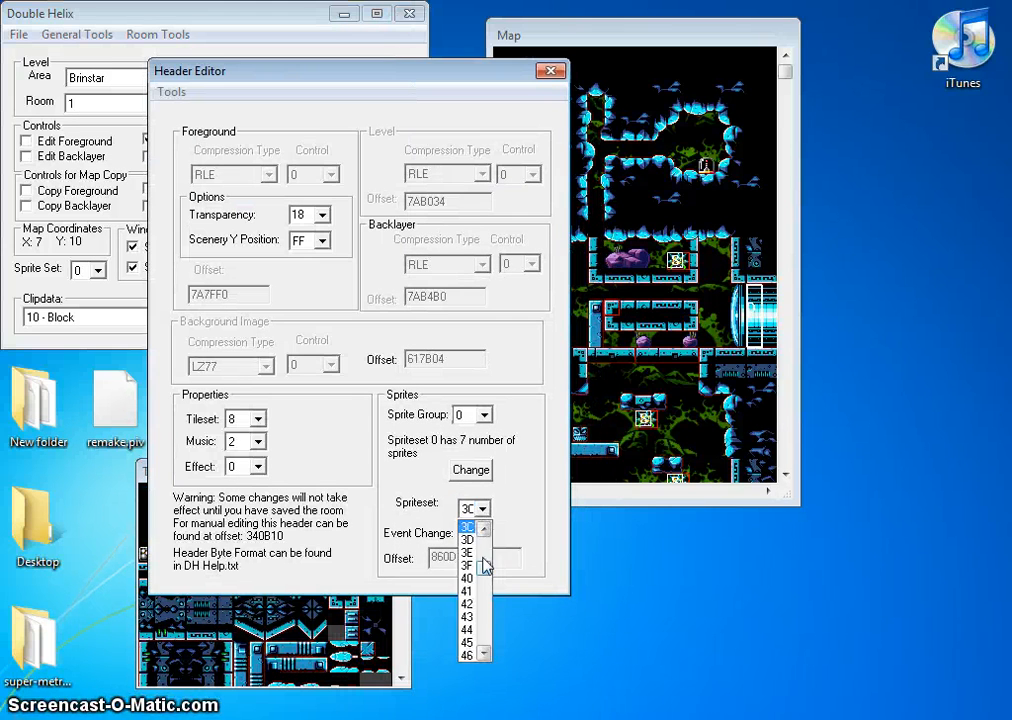
{"action": "left_click_drag", "start_coordinate": [481, 569], "coordinate": [481, 542]}
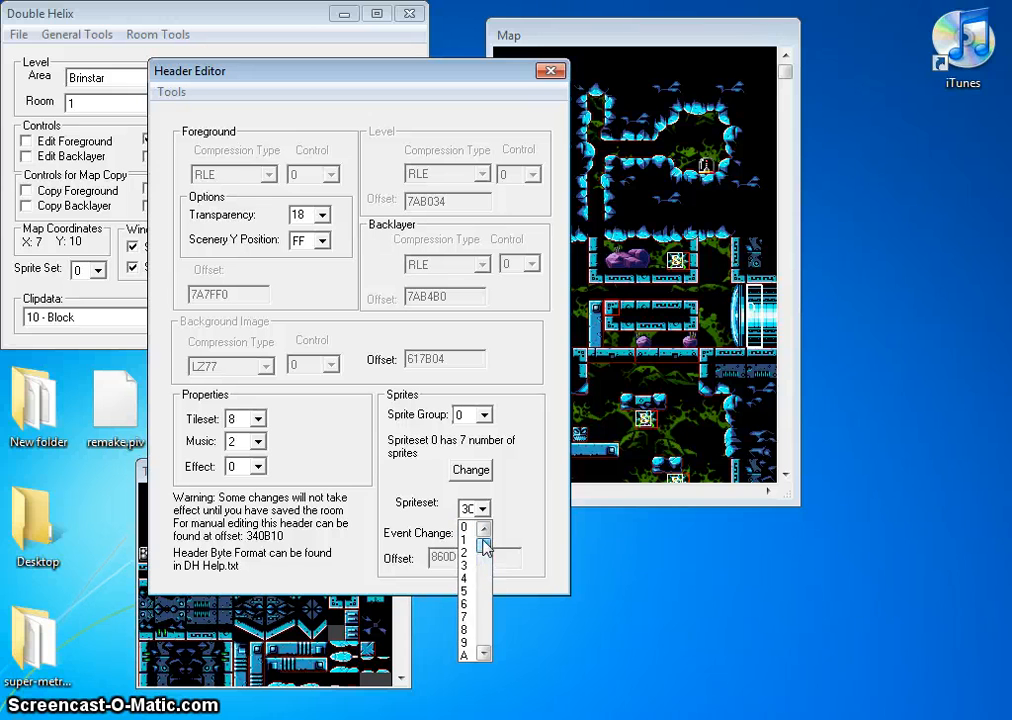
{"action": "left_click", "coordinate": [468, 630]}
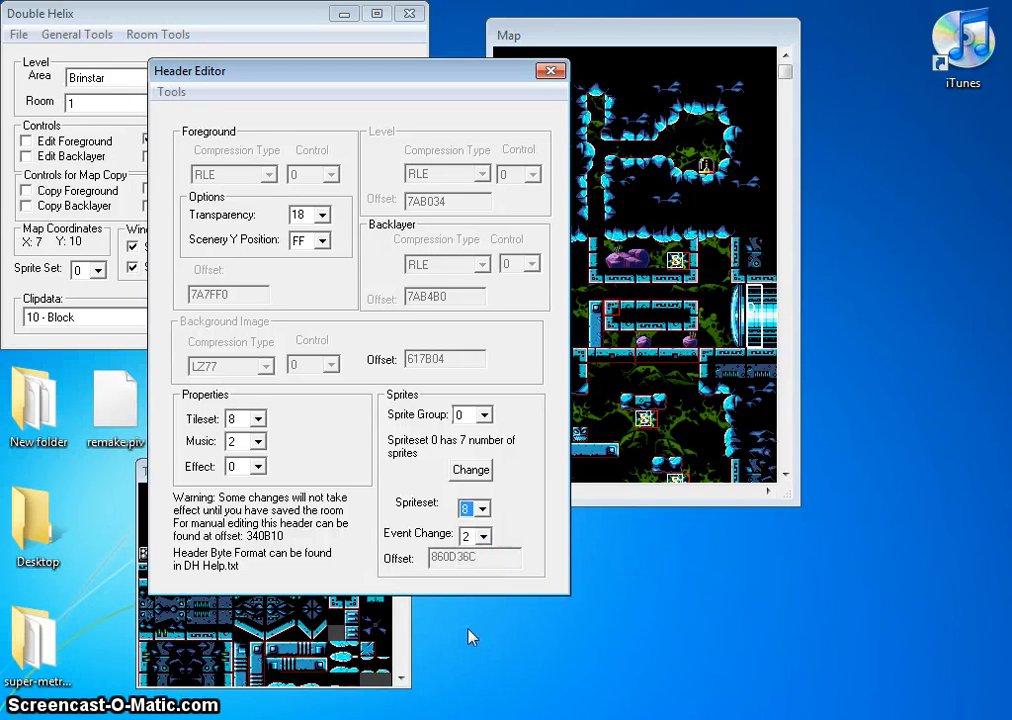
{"action": "left_click", "coordinate": [106, 56]}
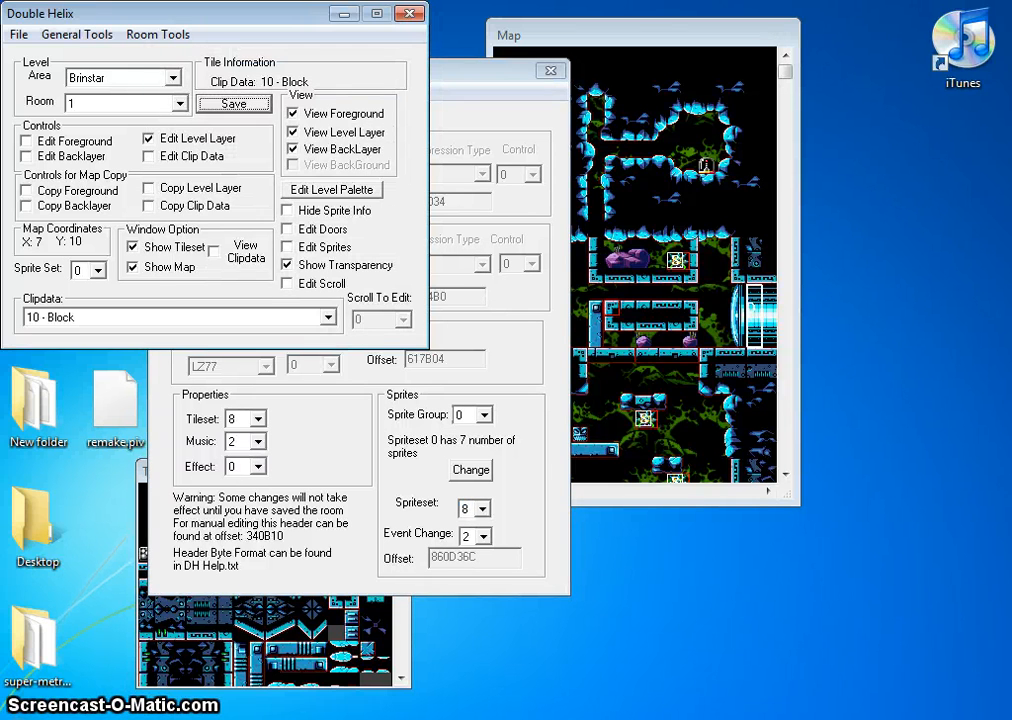
Step: Review the event change, sprite group and effect options in the header editor, and close the header editor
{"action": "left_click", "coordinate": [319, 477]}
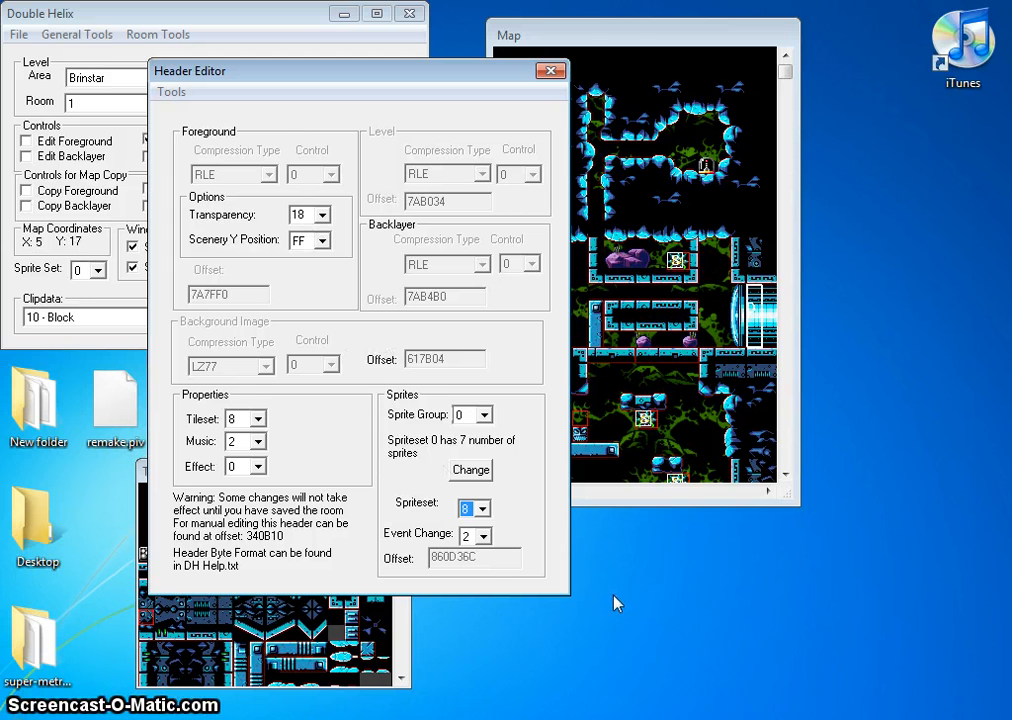
{"action": "left_click", "coordinate": [489, 537]}
{"action": "left_click", "coordinate": [489, 537]}
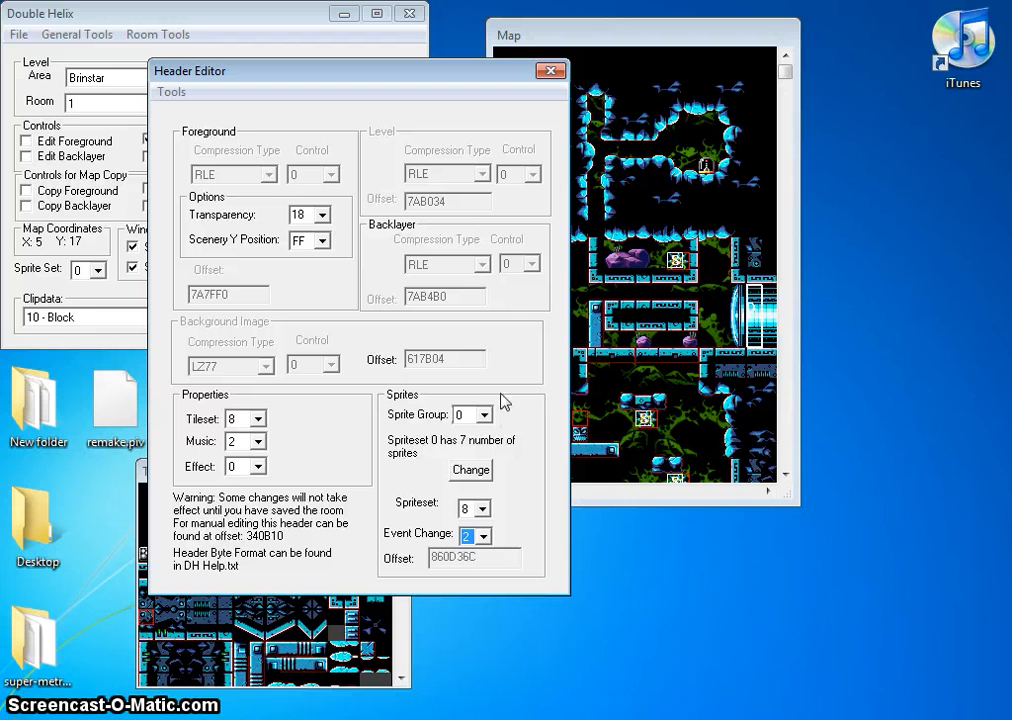
{"action": "left_click", "coordinate": [487, 423]}
{"action": "left_click", "coordinate": [486, 423]}
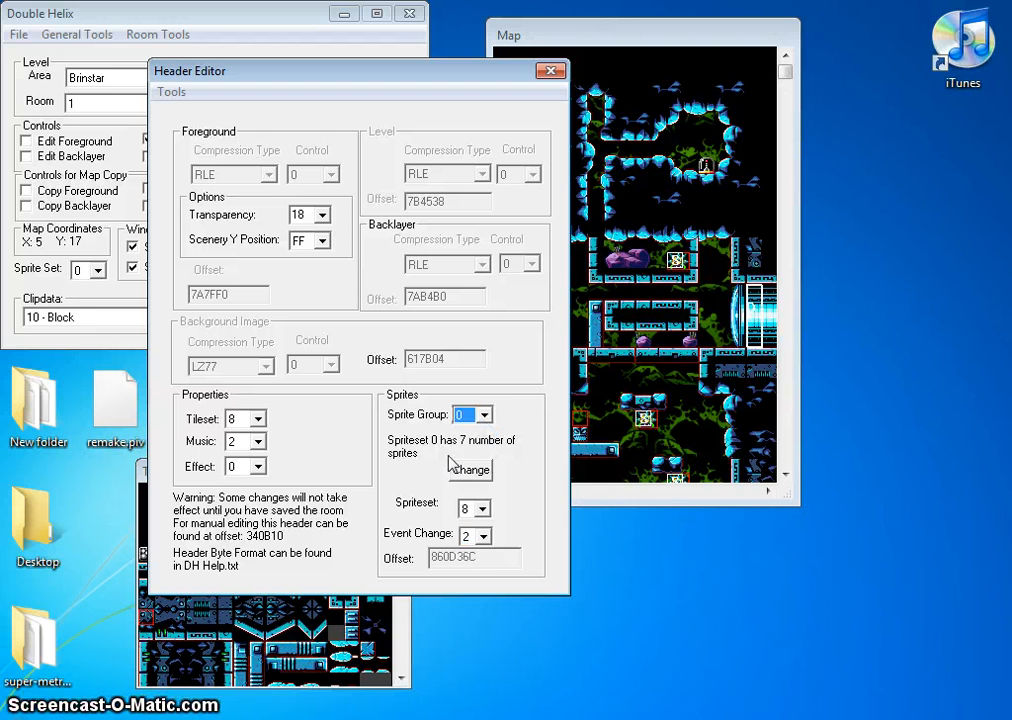
{"action": "left_click", "coordinate": [266, 468]}
{"action": "left_click", "coordinate": [280, 478]}
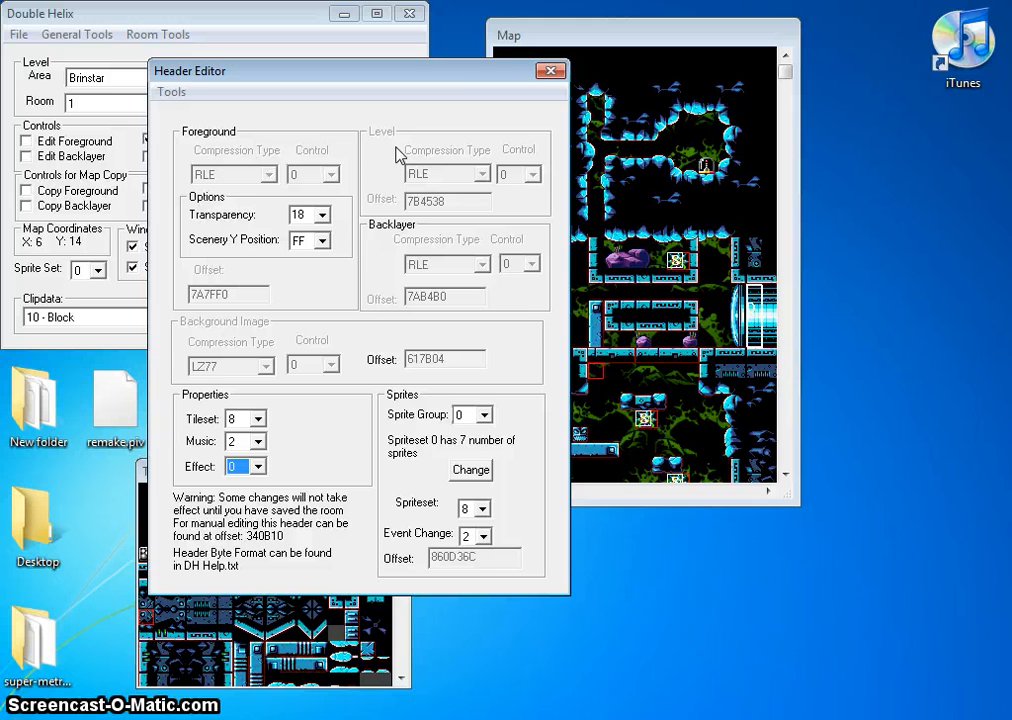
{"action": "left_click", "coordinate": [550, 70]}
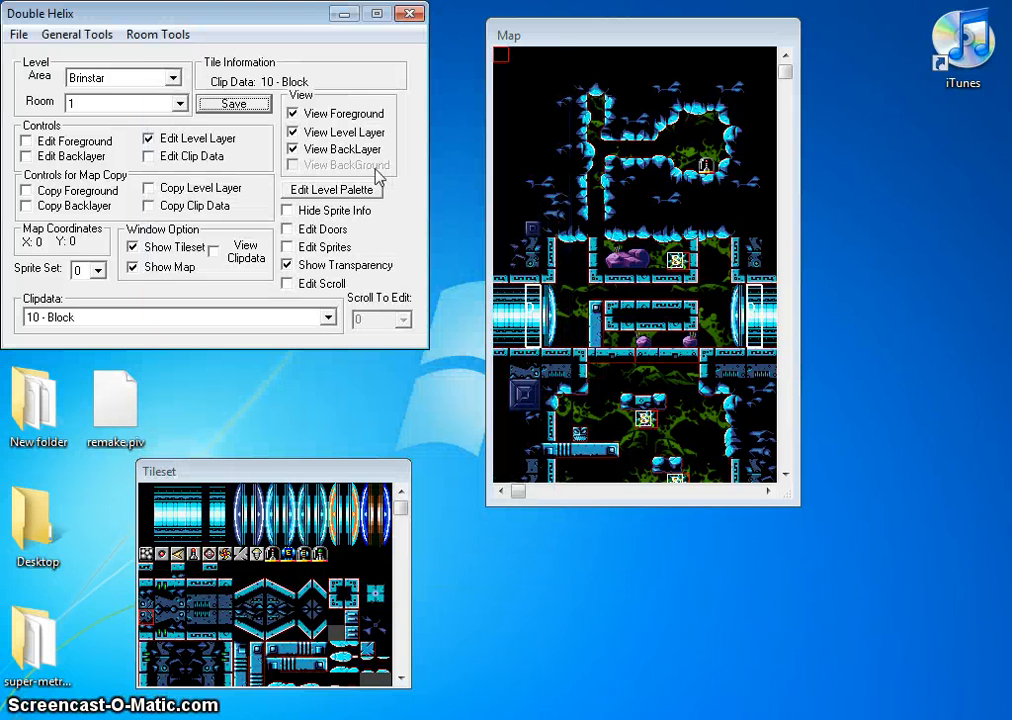